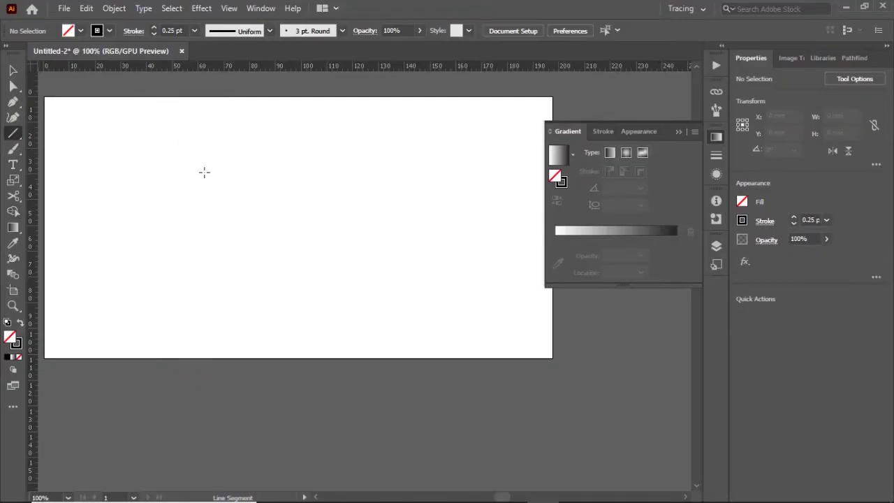
# Draw a thin vertical line, repeat copies across the artboard with Ctrl+D, and select all lines
pyautogui.scroll(-2, 204, 172)
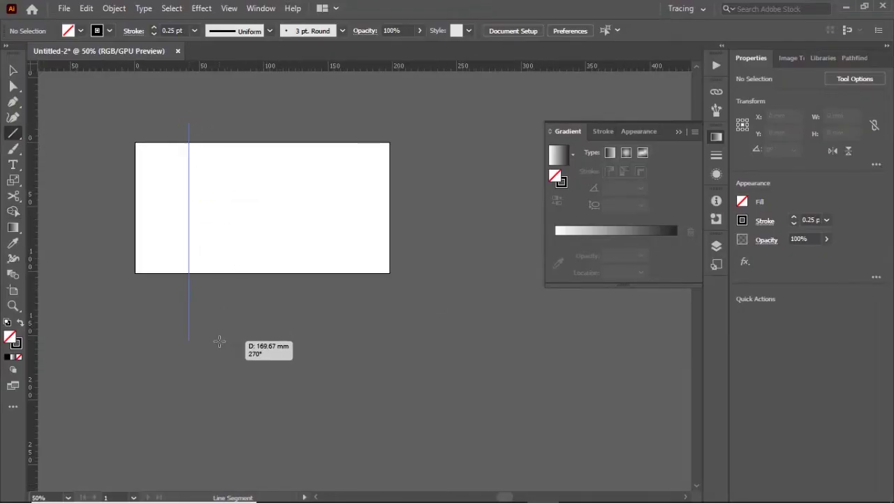
pyautogui.moveTo(218, 341); pyautogui.dragTo(219, 346)
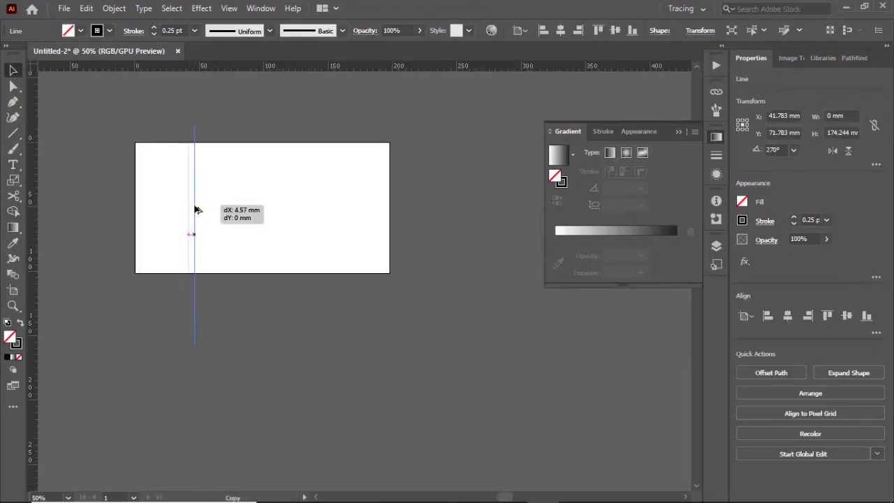
pyautogui.scroll(5, 200, 215)
pyautogui.scroll(-4, 198, 217)
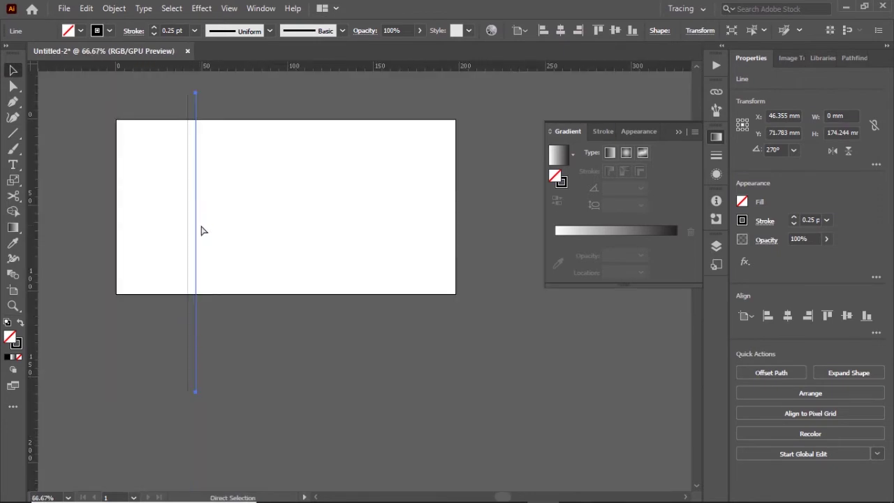
pyautogui.hotkey('ctrl', 'd')
pyautogui.hotkey('ctrl', 'd')
pyautogui.hotkey('ctrl', 'd')
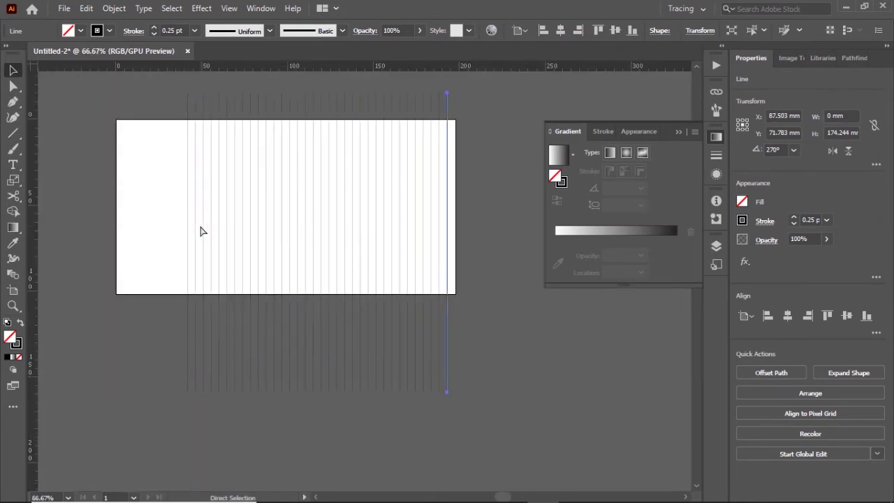
pyautogui.scroll(-2, 199, 230)
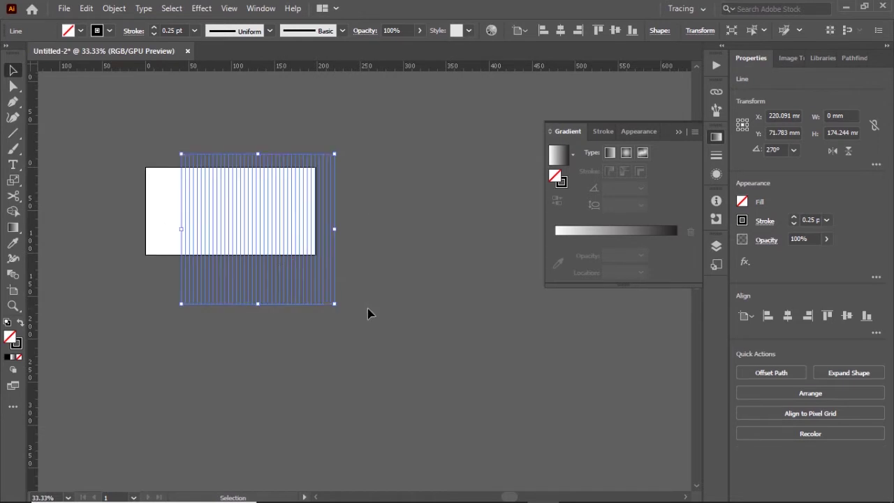
pyautogui.hotkey('ctrl', 'a')
pyautogui.scroll(1, 278, 267)
# Group the vertical lines and rotate the group 25°
pyautogui.rightClick(345, 296)
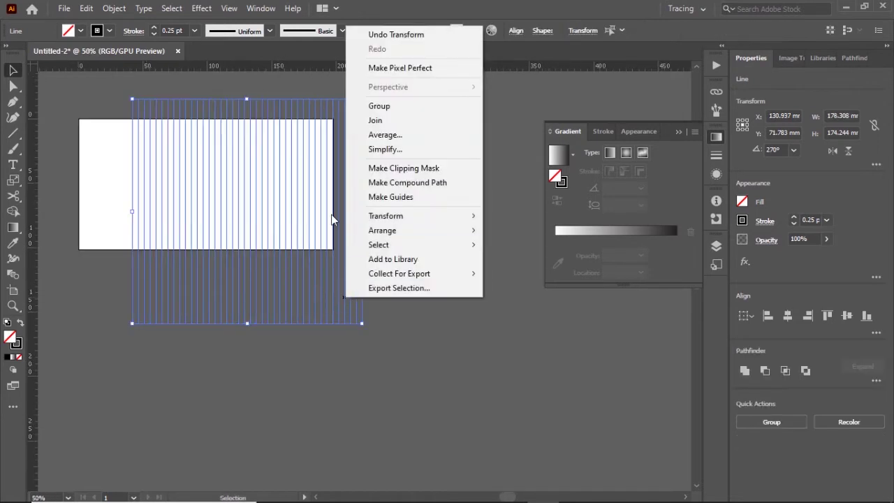
pyautogui.click(355, 106)
pyautogui.rightClick(354, 187)
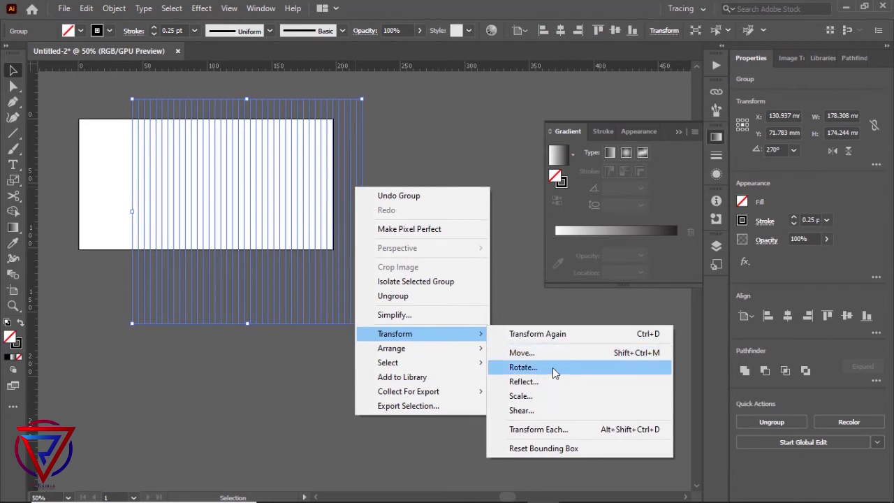
pyautogui.click(552, 367)
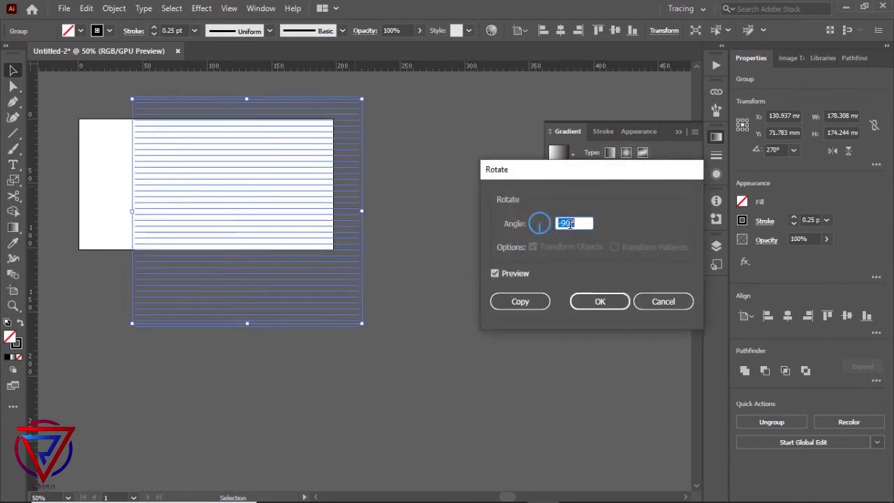
pyautogui.press('Return')
pyautogui.scroll(2, 269, 210)
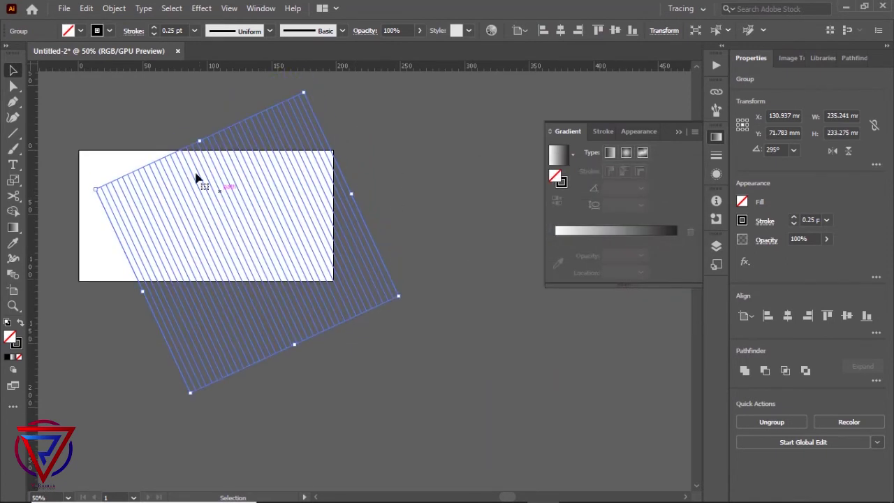
# Make a 125° rotated copy of the line group
pyautogui.click(150, 109)
pyautogui.scroll(3, 244, 230)
pyautogui.scroll(-2, 239, 233)
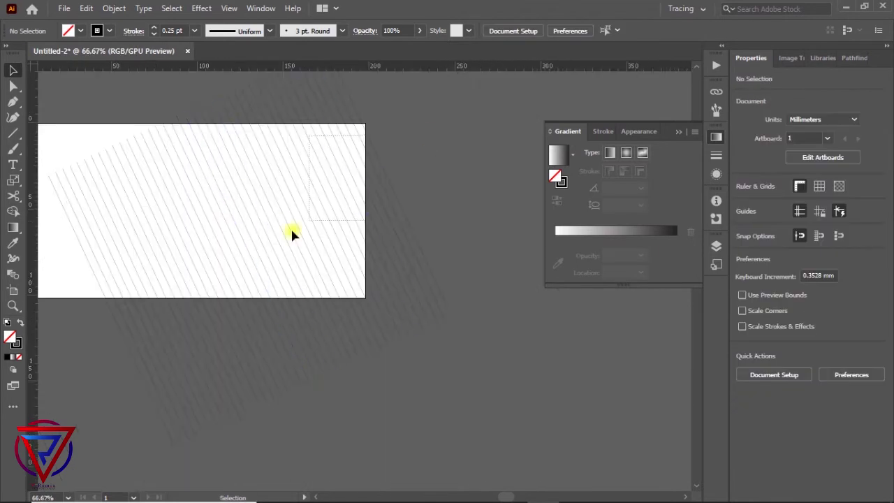
pyautogui.rightClick(202, 307)
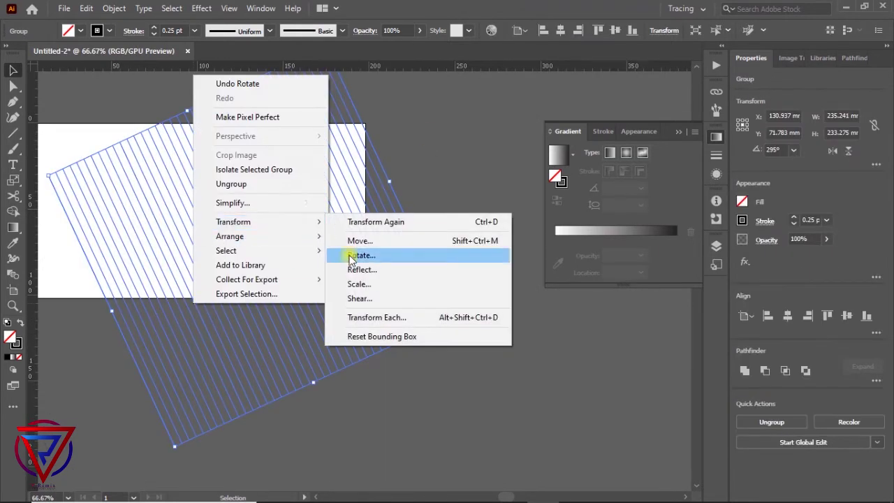
pyautogui.moveTo(233, 221)
pyautogui.click(353, 256)
pyautogui.write('125')
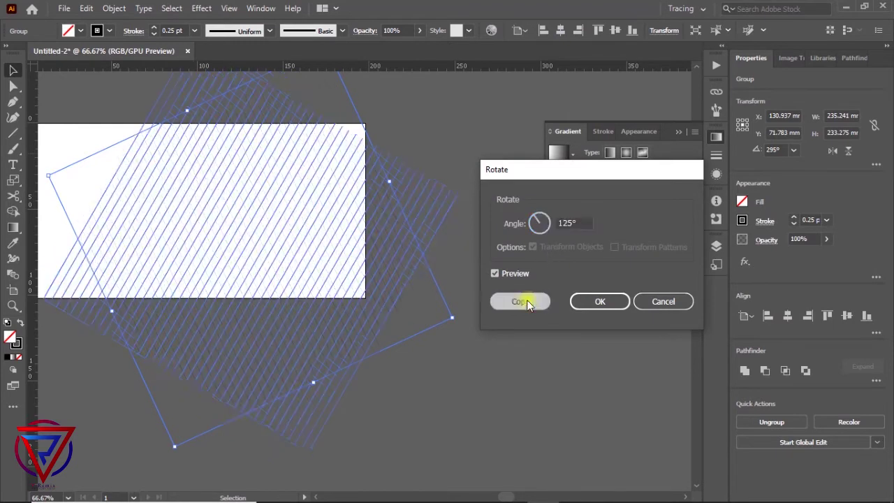
pyautogui.click(523, 300)
pyautogui.scroll(1, 133, 129)
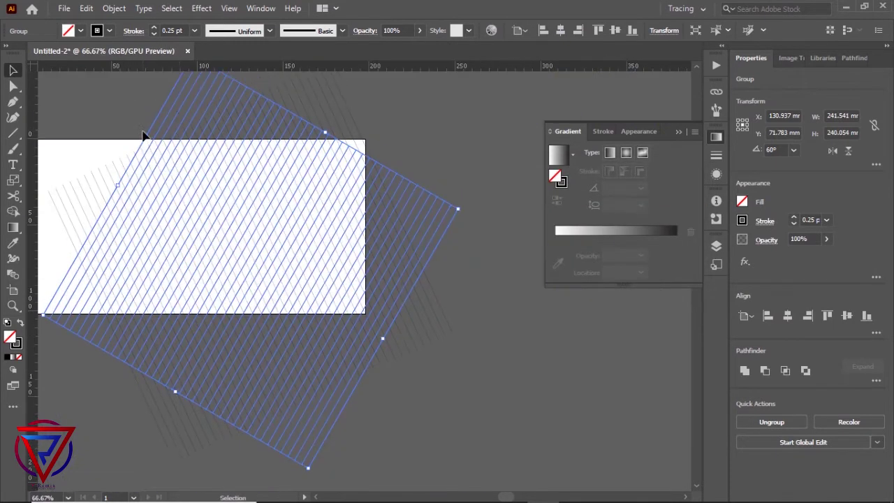
# Rotate the copied lines a further 90° so the two sets cross diagonally
pyautogui.rightClick(433, 202)
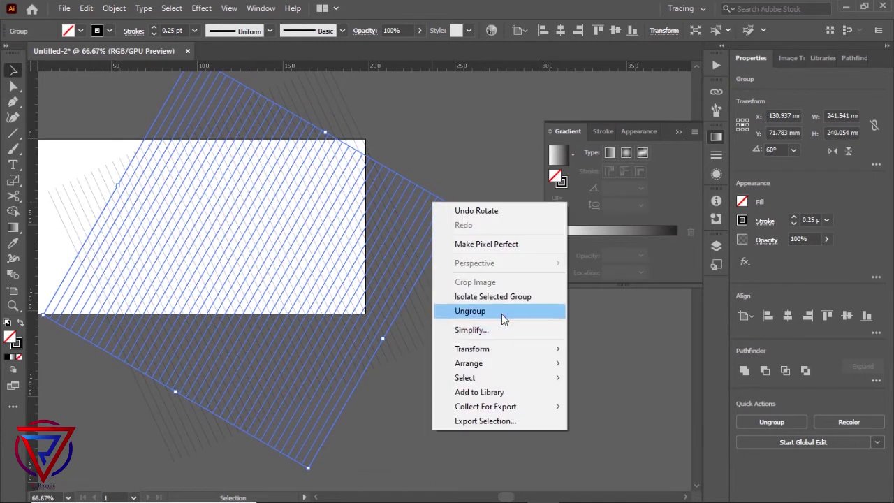
pyautogui.moveTo(472, 348)
pyautogui.click(594, 382)
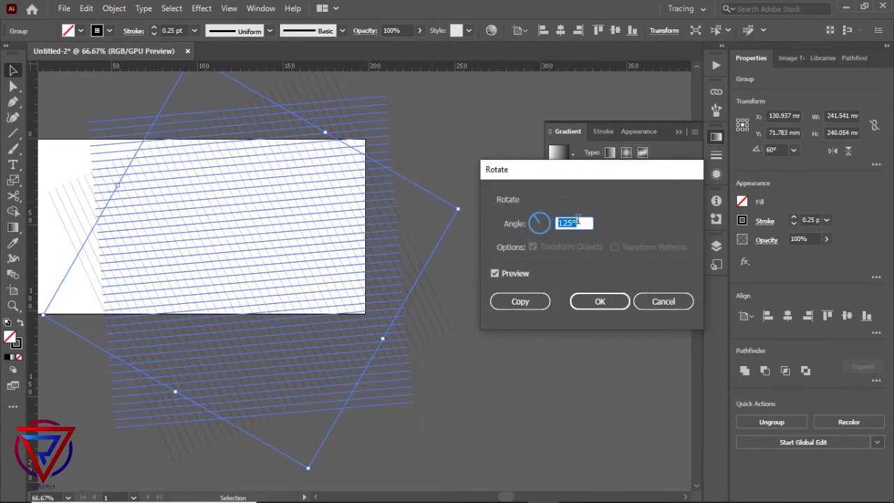
pyautogui.press('Return')
pyautogui.scroll(1, 210, 206)
pyautogui.scroll(-2, 287, 139)
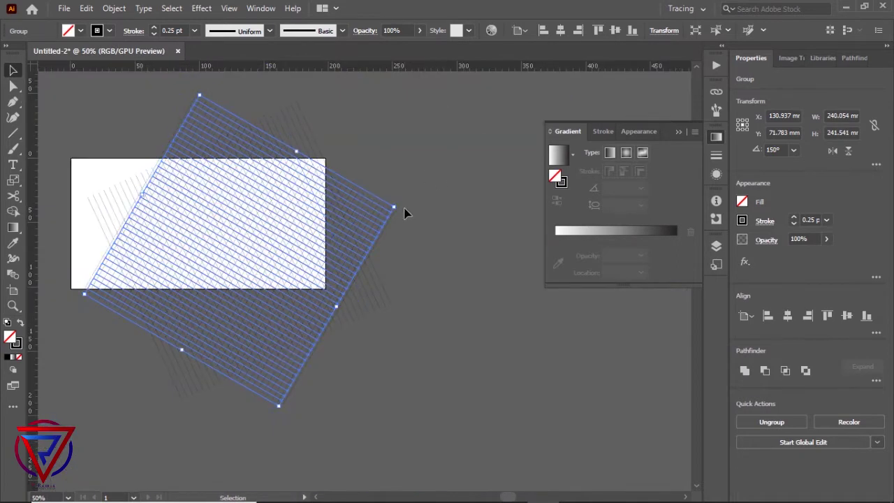
# Rotate one line group by hand until it stands exactly vertical
pyautogui.moveTo(398, 205); pyautogui.dragTo(377, 139)
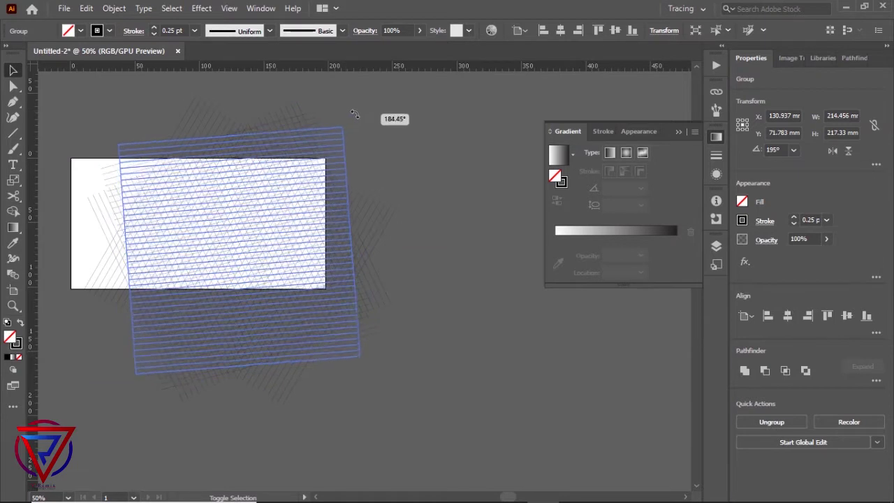
pyautogui.moveTo(344, 110)
pyautogui.mouseDown()
pyautogui.moveTo(110, 117)
pyautogui.moveTo(147, 144)
pyautogui.mouseUp()
pyautogui.scroll(3, 225, 241)
pyautogui.scroll(-3, 165, 170)
pyautogui.scroll(2, 186, 140)
pyautogui.scroll(-2, 193, 173)
pyautogui.scroll(2, 193, 174)
pyautogui.moveTo(498, 136)
pyautogui.mouseDown()
pyautogui.moveTo(482, 119)
pyautogui.moveTo(495, 130)
pyautogui.mouseUp()
pyautogui.press('a')
pyautogui.scroll(-1, 487, 141)
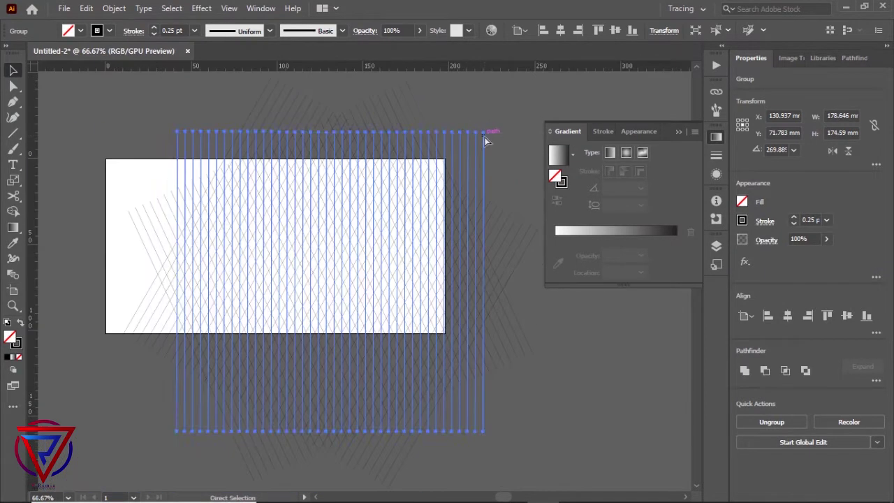
# Add a -90° rotated copy of the vertical lines as a horizontal set
pyautogui.rightClick(482, 145)
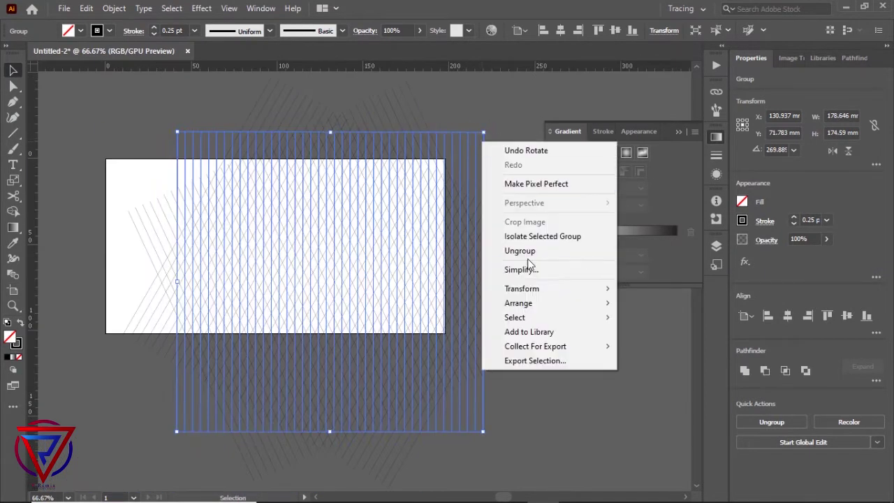
pyautogui.click(662, 324)
pyautogui.write('-90')
pyautogui.click(541, 294)
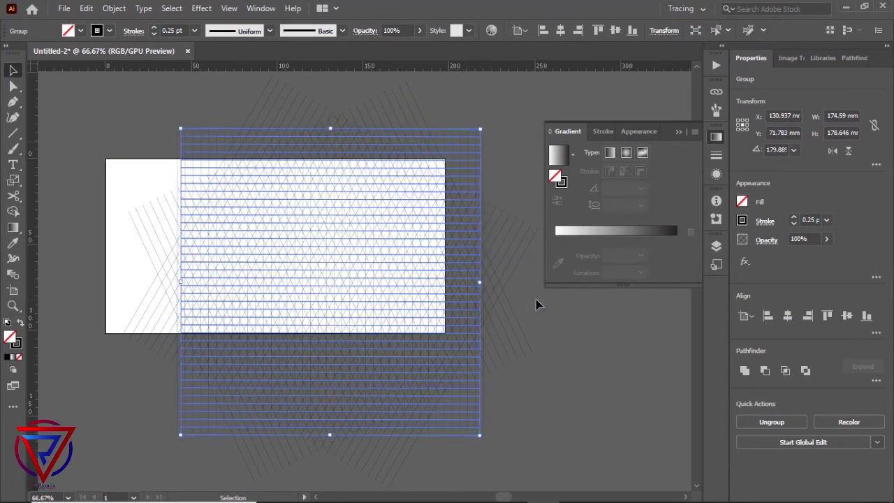
pyautogui.scroll(2, 247, 147)
pyautogui.scroll(-1, 248, 147)
pyautogui.scroll(-3, 337, 277)
pyautogui.scroll(1, 343, 265)
pyautogui.scroll(2, 334, 295)
pyautogui.scroll(2, 494, 345)
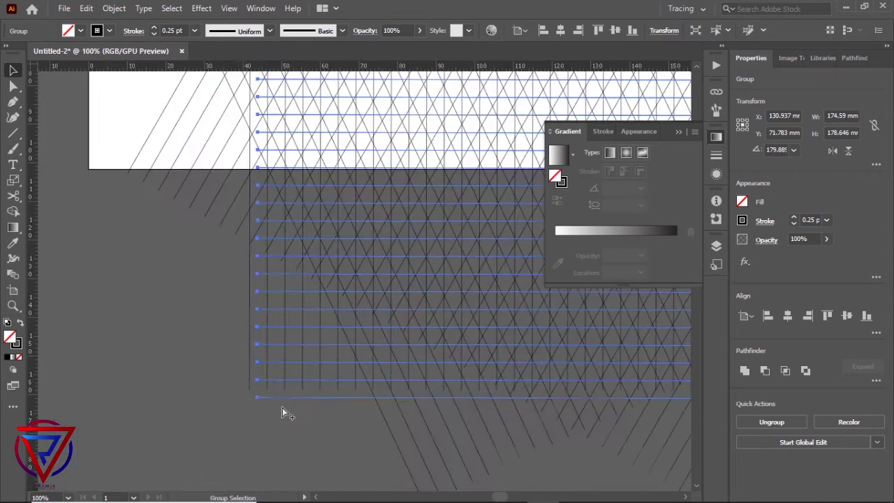
# Rotate the line groups a quarter turn to thicken the star-shaped mesh
pyautogui.moveTo(253, 390); pyautogui.dragTo(196, 373)
pyautogui.scroll(-2, 348, 396)
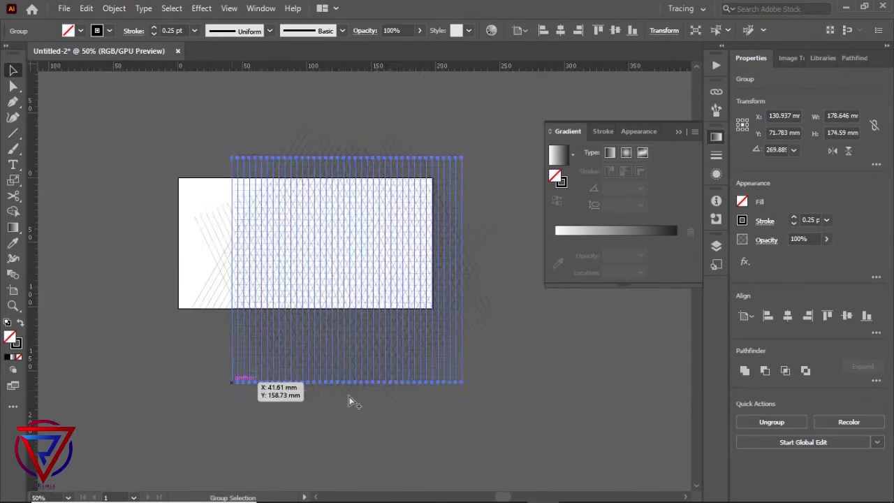
pyautogui.scroll(-1, 490, 386)
pyautogui.moveTo(488, 379); pyautogui.dragTo(491, 382)
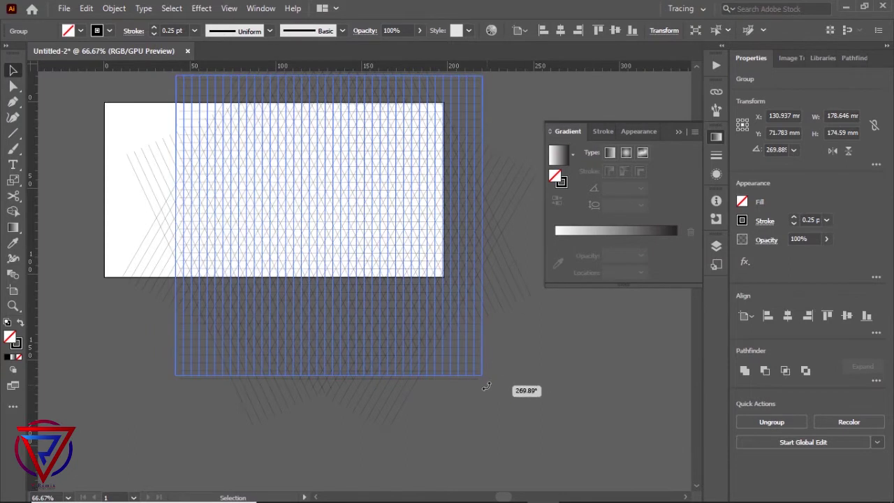
pyautogui.scroll(-2, 270, 259)
# Merge the diagonal run of mesh cells up to the top corner, then leftward along the top bar
pyautogui.click(385, 307)
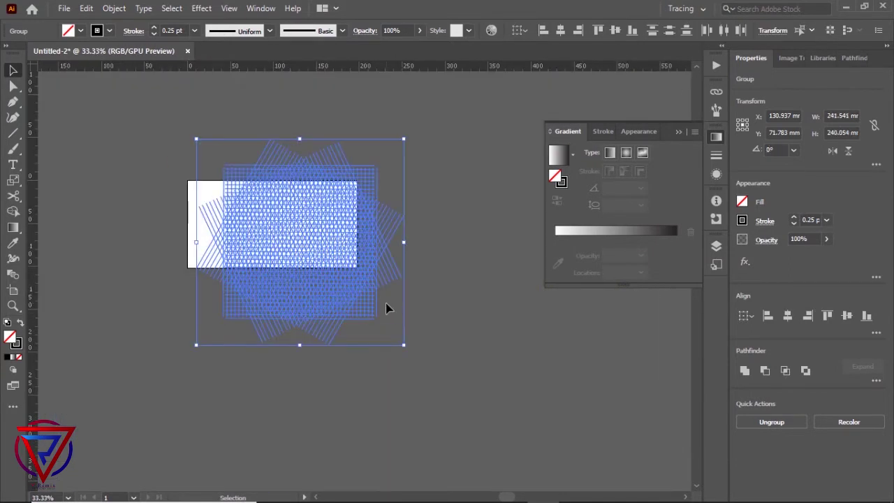
pyautogui.scroll(3, 335, 272)
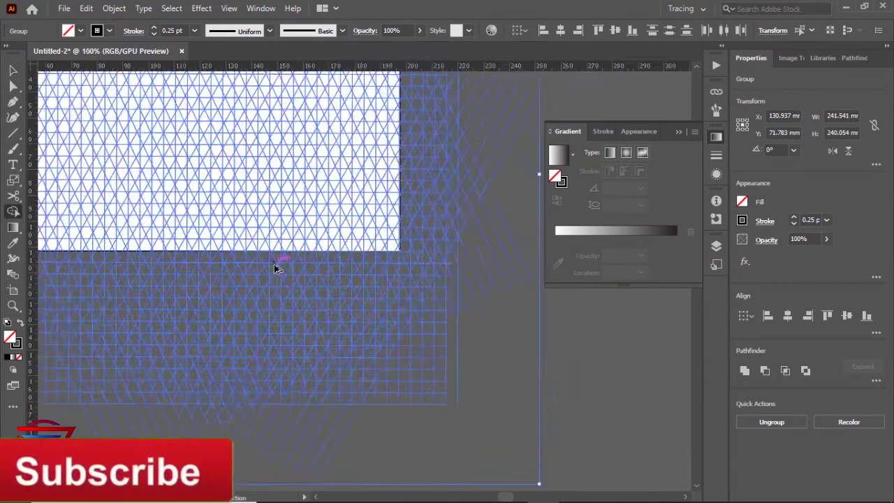
pyautogui.scroll(2, 251, 370)
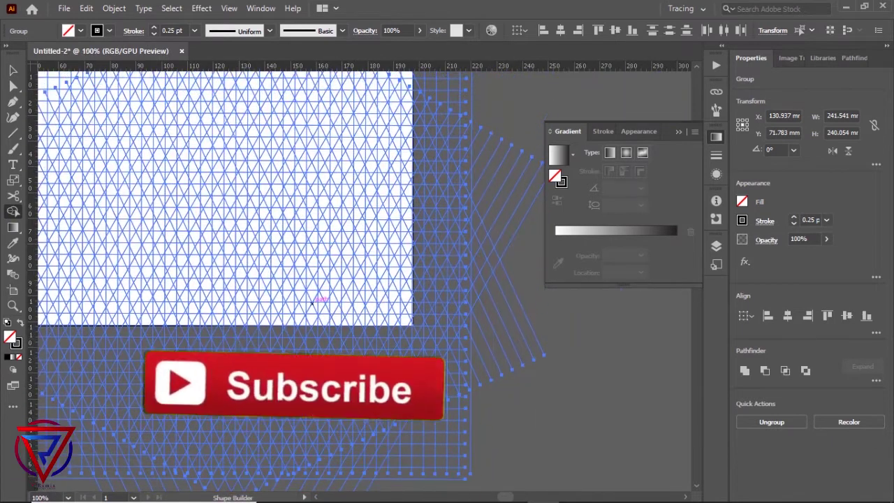
pyautogui.scroll(2, 234, 433)
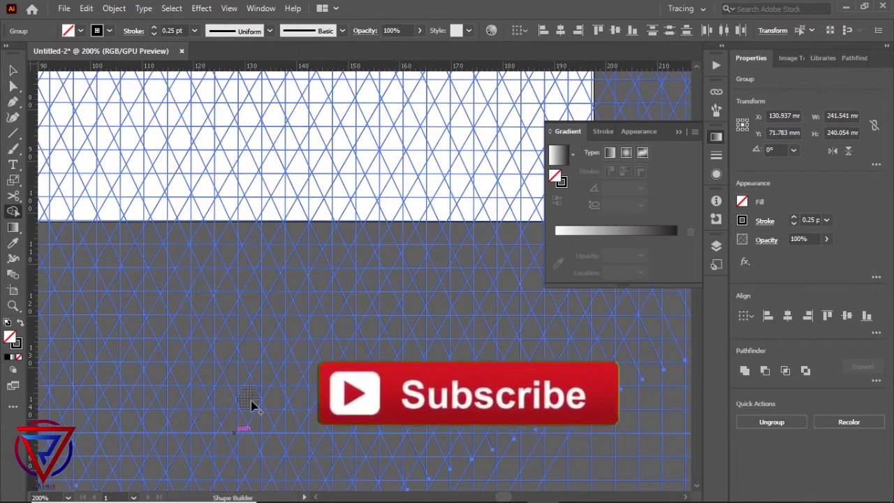
pyautogui.moveTo(250, 401); pyautogui.dragTo(341, 252)
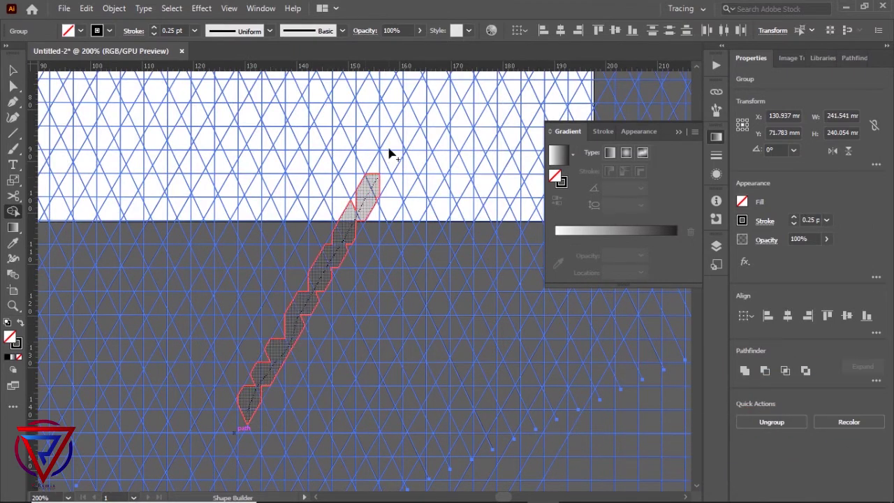
pyautogui.moveTo(412, 117); pyautogui.dragTo(403, 136)
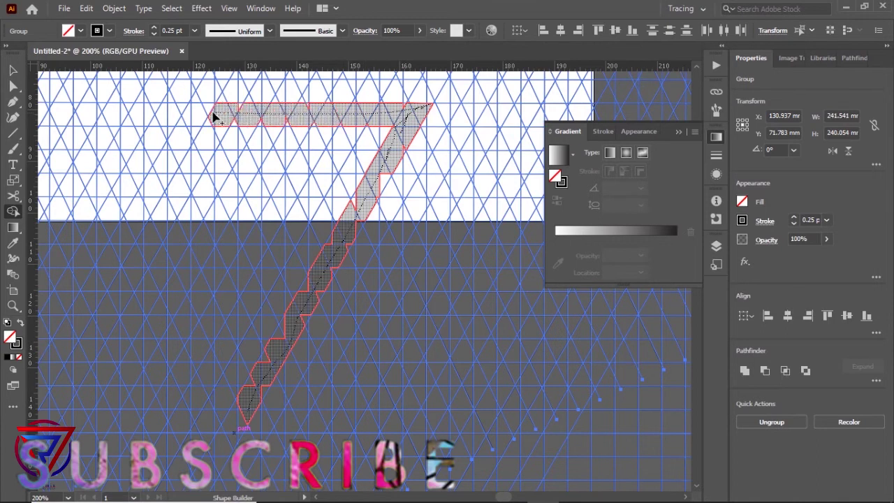
pyautogui.moveTo(173, 119)
pyautogui.mouseDown()
pyautogui.moveTo(147, 117)
pyautogui.moveTo(159, 115)
pyautogui.mouseUp()
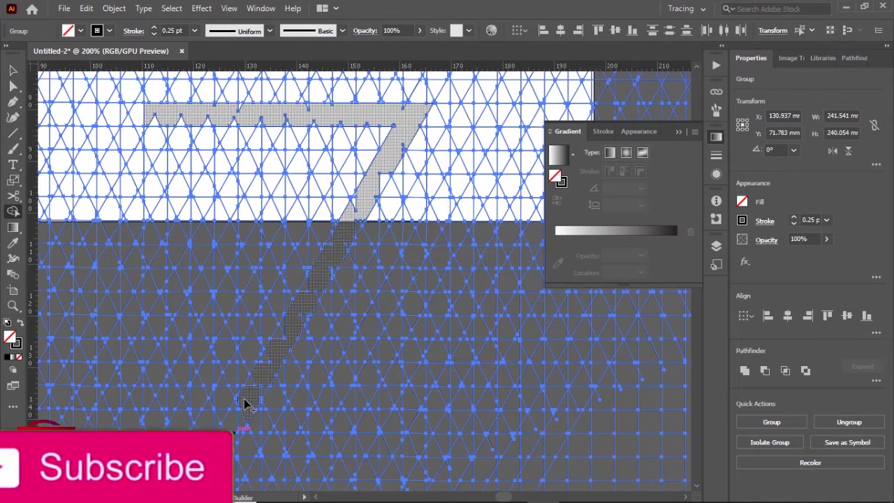
# Merge the cells up the triangle's left side and along the inner bar into a second band
pyautogui.moveTo(234, 377)
pyautogui.mouseDown()
pyautogui.moveTo(147, 185)
pyautogui.moveTo(150, 173)
pyautogui.moveTo(124, 154)
pyautogui.mouseUp()
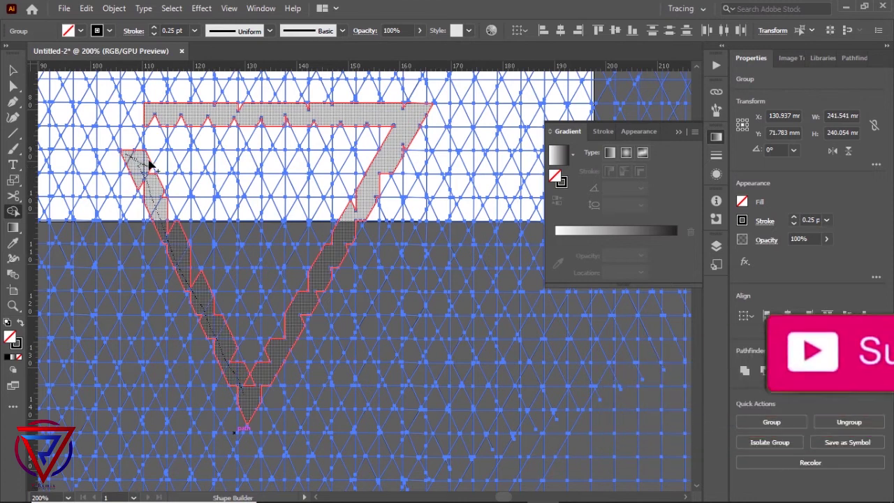
pyautogui.click(335, 165)
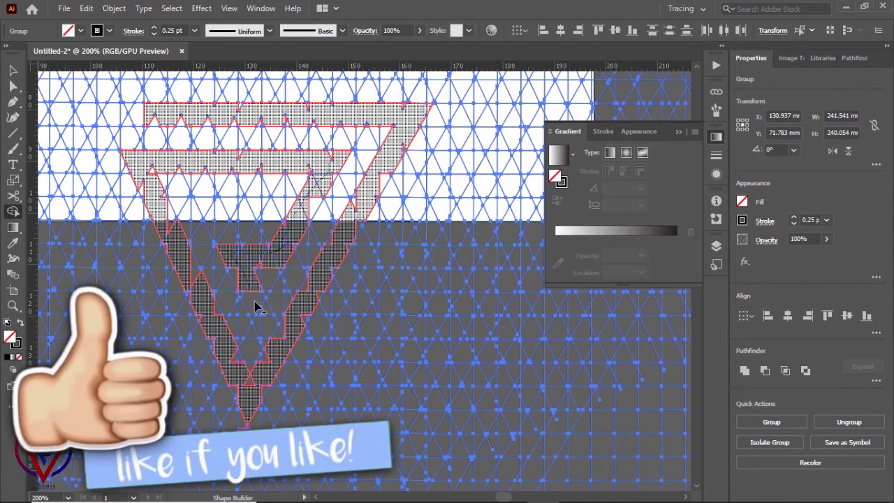
pyautogui.moveTo(263, 301); pyautogui.dragTo(240, 275)
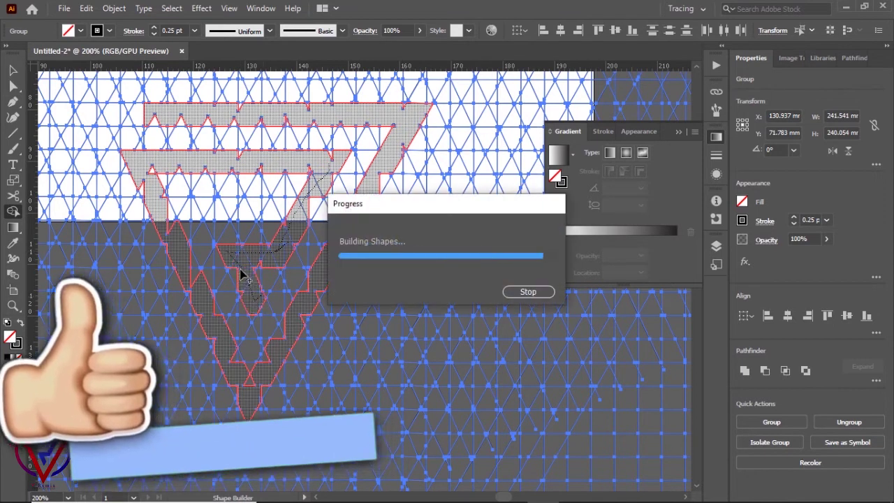
# Merge the cells along the upper band and the leftover gaps along the top bar
pyautogui.scroll(2, 175, 186)
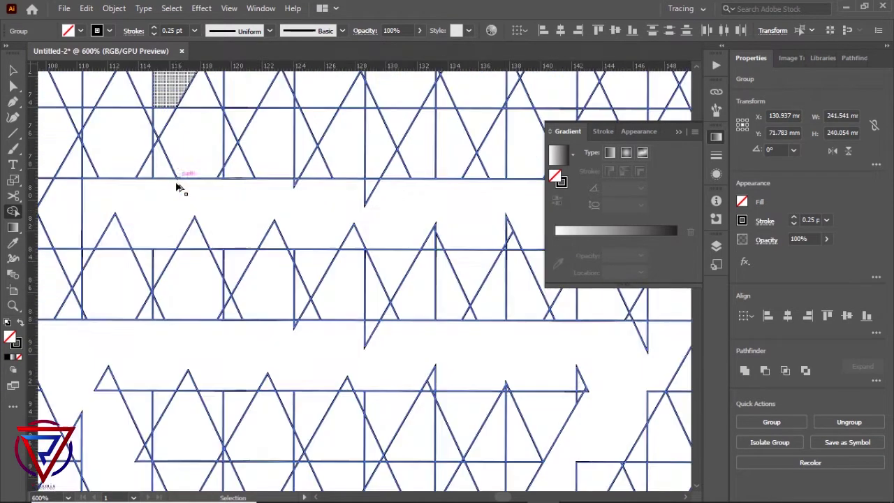
pyautogui.scroll(1, 131, 230)
pyautogui.moveTo(94, 225); pyautogui.dragTo(347, 199)
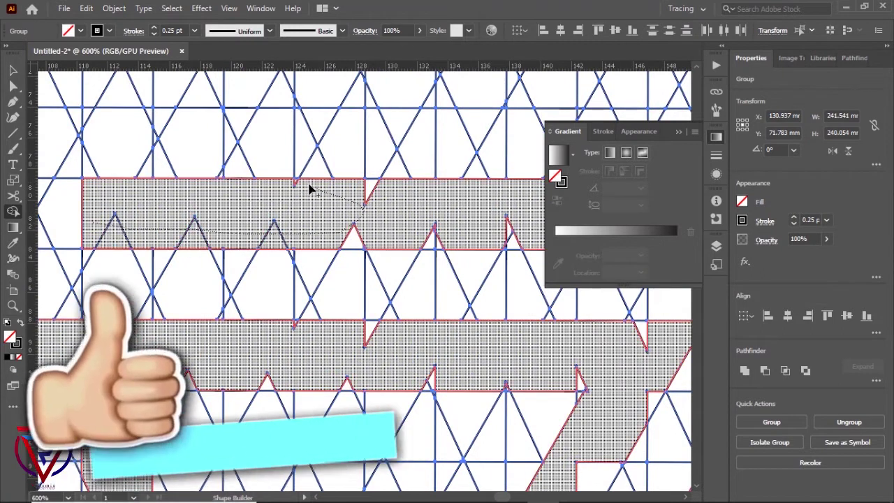
pyautogui.moveTo(527, 247); pyautogui.dragTo(529, 249)
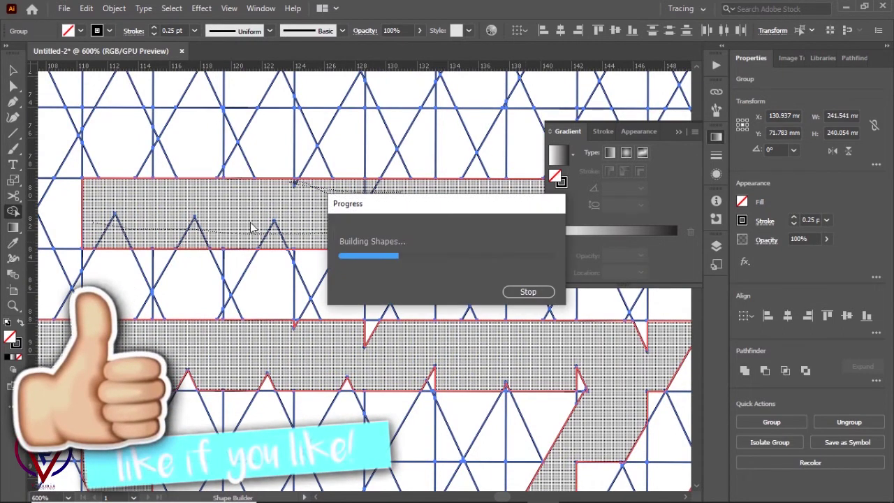
pyautogui.scroll(-1, 359, 230)
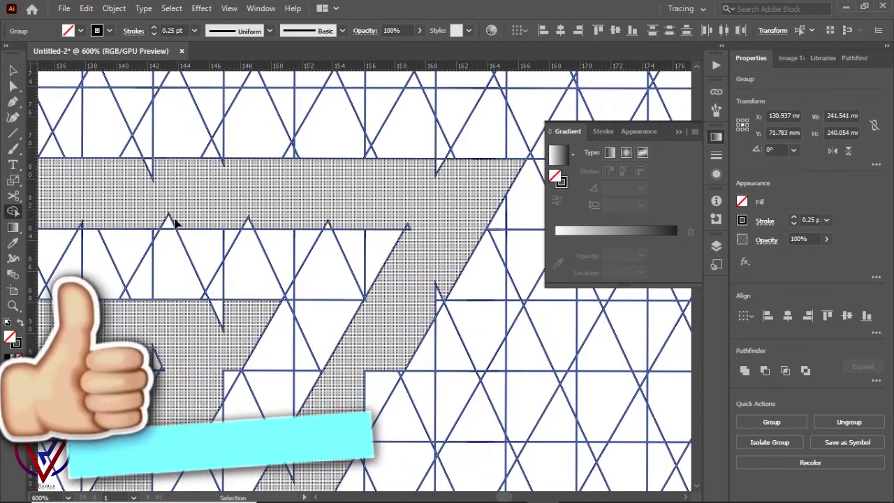
pyautogui.hscroll(2, 72, 211)
pyautogui.moveTo(72, 211); pyautogui.dragTo(170, 190)
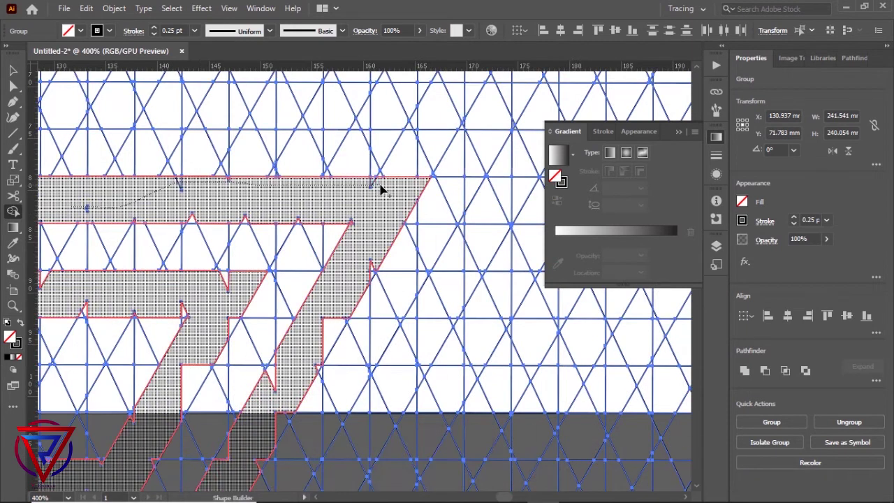
pyautogui.moveTo(302, 383); pyautogui.dragTo(303, 383)
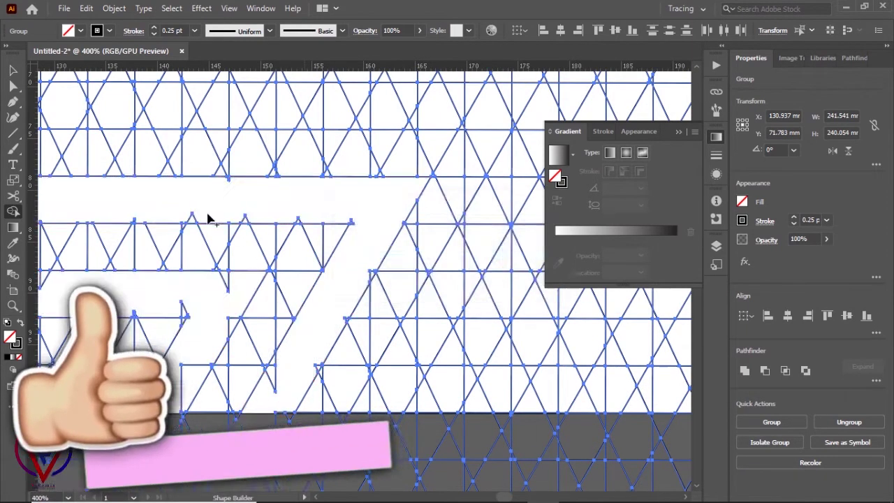
pyautogui.scroll(2, 249, 202)
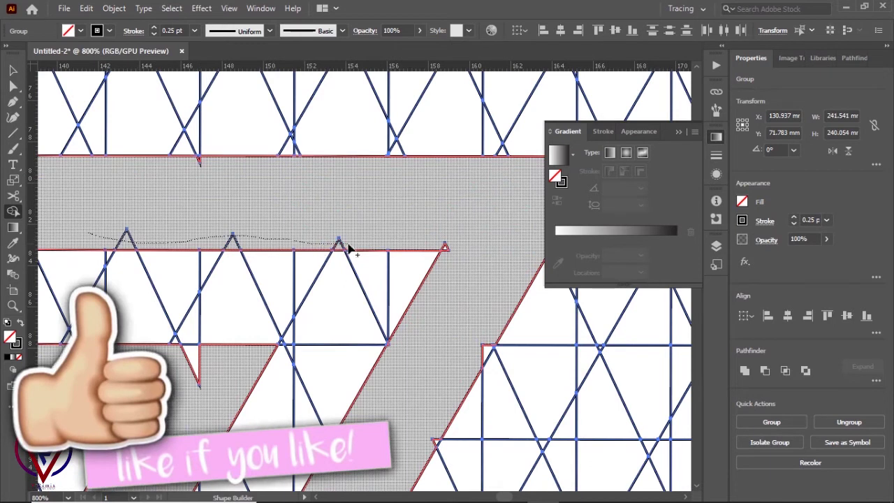
pyautogui.moveTo(214, 169); pyautogui.dragTo(203, 167)
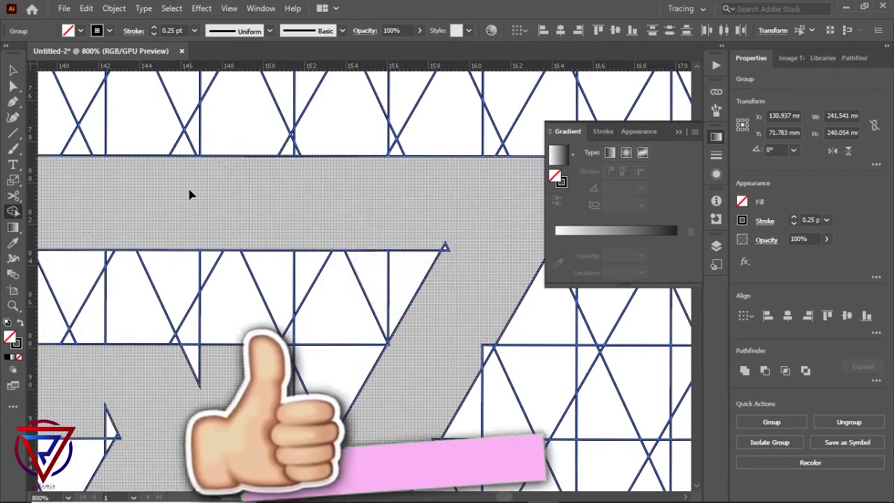
# Merge the tiny triangle and other leftover pieces into the diagonal band
pyautogui.hotkey('ctrl', '-')
pyautogui.scroll(3, 418, 265)
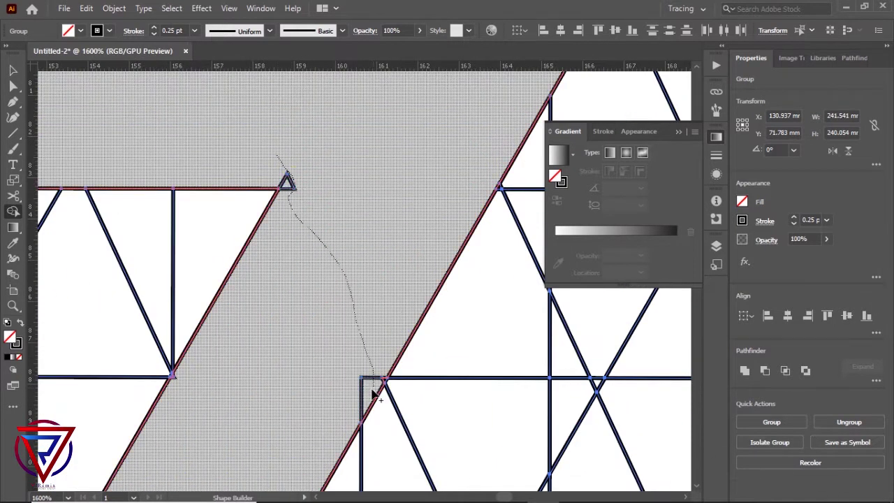
pyautogui.moveTo(374, 395); pyautogui.dragTo(373, 396)
pyautogui.scroll(3, 168, 407)
pyautogui.scroll(2, 228, 365)
pyautogui.moveTo(187, 259); pyautogui.dragTo(187, 259)
pyautogui.scroll(-5, 425, 307)
pyautogui.moveTo(424, 307); pyautogui.dragTo(354, 224)
pyautogui.scroll(-5, 286, 342)
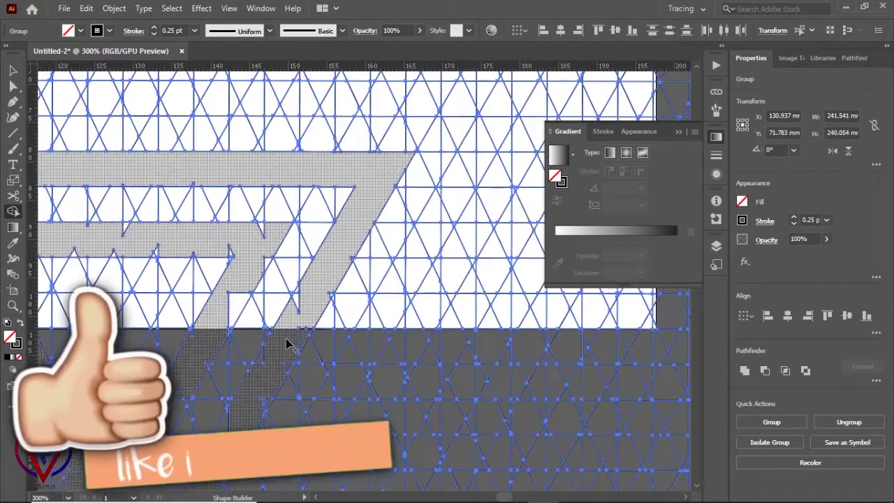
pyautogui.scroll(1, 286, 342)
# Merge the remaining cells along the slanted band and fill the gaps inside the V
pyautogui.moveTo(421, 110); pyautogui.dragTo(331, 246)
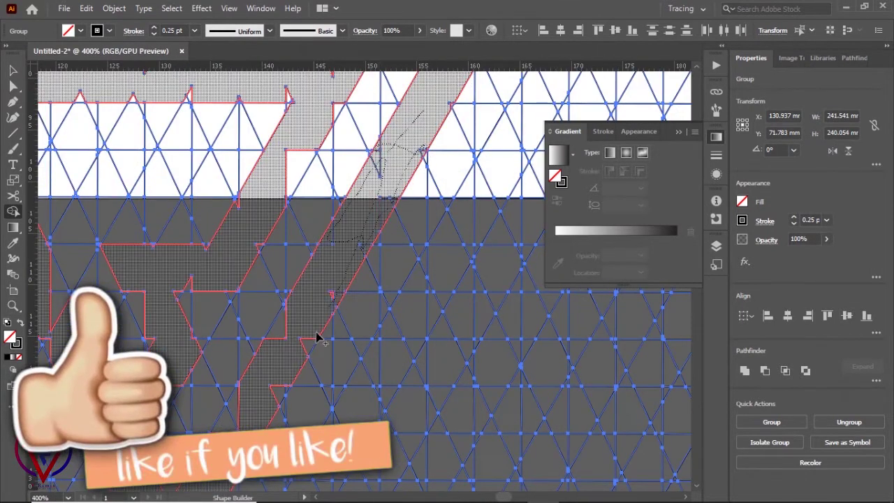
pyautogui.moveTo(279, 402); pyautogui.dragTo(279, 401)
pyautogui.moveTo(310, 124)
pyautogui.mouseDown()
pyautogui.moveTo(166, 355)
pyautogui.moveTo(178, 391)
pyautogui.mouseUp()
pyautogui.scroll(-2, 168, 303)
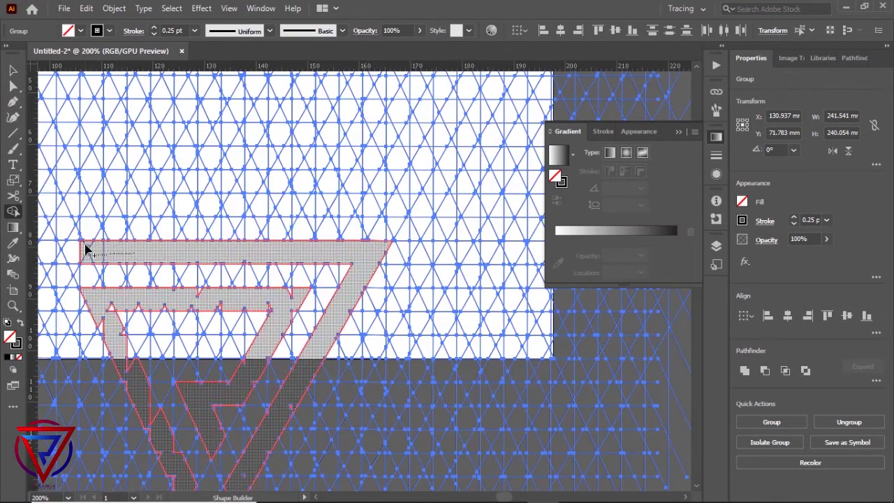
pyautogui.moveTo(63, 247); pyautogui.dragTo(63, 248)
pyautogui.scroll(-3, 231, 216)
pyautogui.scroll(1, 272, 266)
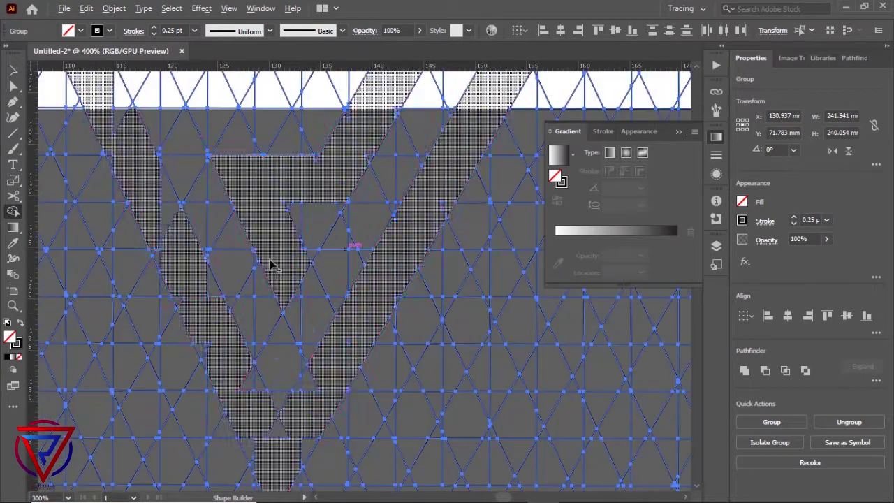
pyautogui.moveTo(176, 215); pyautogui.dragTo(192, 275)
pyautogui.scroll(5, 192, 276)
pyautogui.click(354, 304)
# Merge the leftover slivers and small gaps along the band's edges
pyautogui.hscroll(-4, 349, 279)
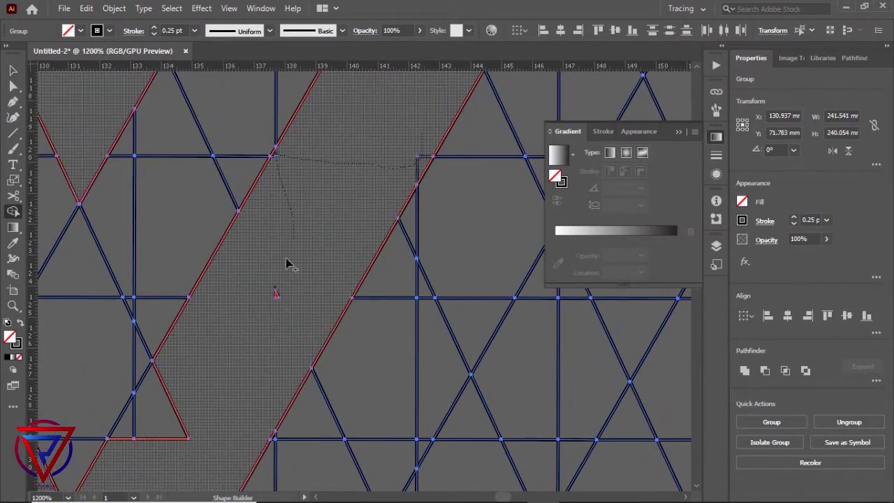
pyautogui.hscroll(-7, 279, 335)
pyautogui.scroll(-2, 335, 294)
pyautogui.moveTo(350, 329); pyautogui.dragTo(351, 331)
pyautogui.hscroll(-4, 279, 279)
pyautogui.moveTo(367, 415); pyautogui.dragTo(206, 263)
pyautogui.moveTo(223, 115); pyautogui.dragTo(231, 126)
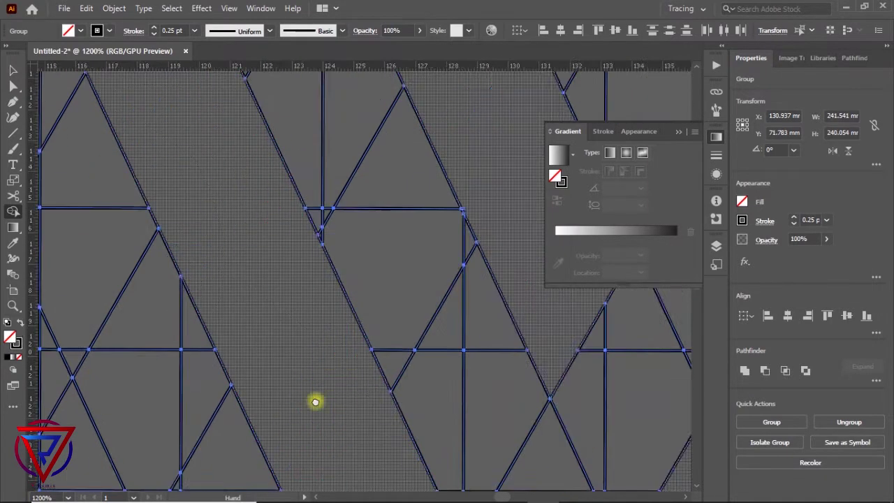
pyautogui.hscroll(-5, 279, 335)
pyautogui.moveTo(226, 277); pyautogui.dragTo(208, 249)
pyautogui.scroll(3, 295, 370)
pyautogui.scroll(2, 294, 370)
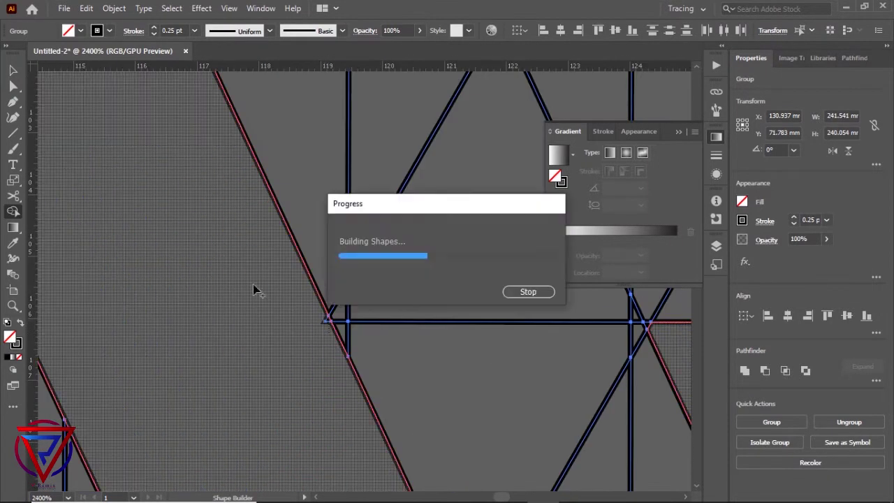
# Merge the last stray cell and the tiny triangles along the top bar's edge and end
pyautogui.hscroll(-2, 294, 265)
pyautogui.scroll(1, 265, 269)
pyautogui.scroll(-2, 236, 271)
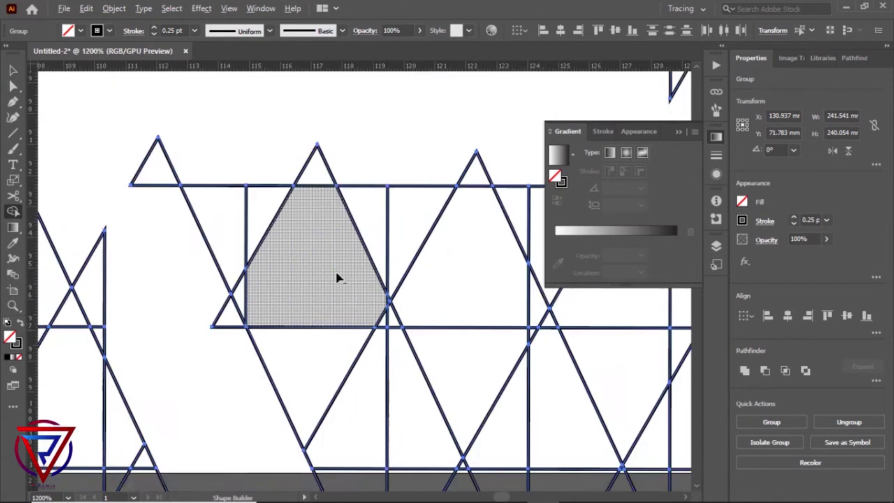
pyautogui.scroll(1, 339, 275)
pyautogui.moveTo(160, 398); pyautogui.dragTo(114, 265)
pyautogui.scroll(-3, 233, 253)
pyautogui.scroll(3, 82, 223)
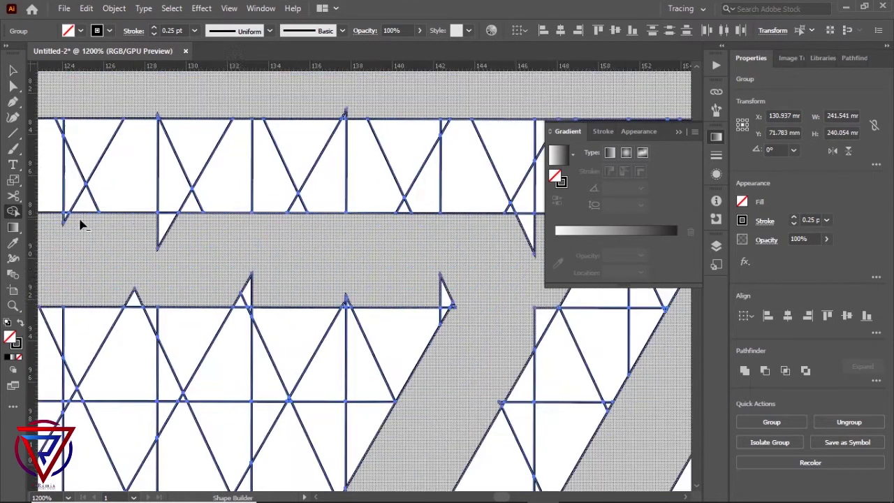
pyautogui.moveTo(70, 218); pyautogui.dragTo(244, 333)
pyautogui.moveTo(471, 351); pyautogui.dragTo(619, 351)
pyautogui.scroll(-3, 409, 326)
pyautogui.scroll(2, 399, 409)
pyautogui.scroll(-3, 356, 360)
pyautogui.scroll(3, 356, 359)
# Merge the leftover gap cells and corner slivers into the V using the Shape Builder
pyautogui.scroll(-2, 355, 255)
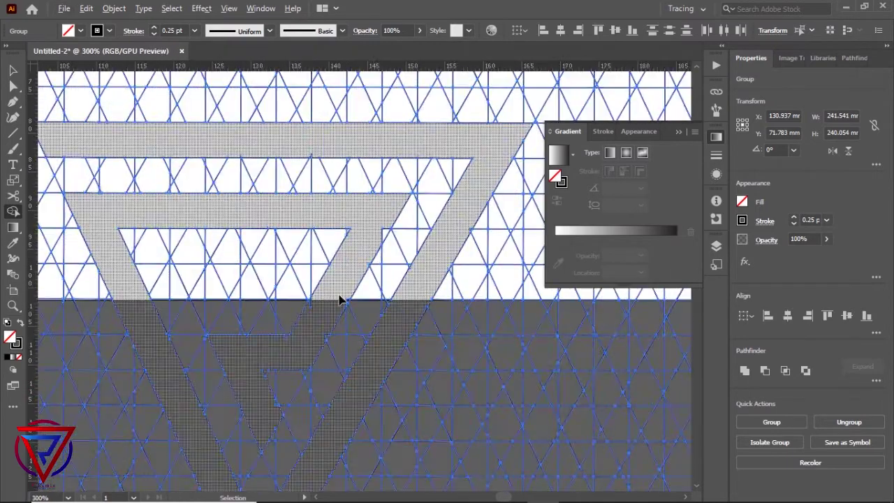
pyautogui.scroll(1, 340, 300)
pyautogui.moveTo(331, 265); pyautogui.dragTo(311, 363)
pyautogui.scroll(3, 342, 160)
pyautogui.moveTo(299, 160)
pyautogui.mouseDown()
pyautogui.moveTo(305, 351)
pyautogui.moveTo(397, 236)
pyautogui.moveTo(252, 325)
pyautogui.mouseUp()
pyautogui.scroll(-2, 123, 273)
pyautogui.scroll(3, 222, 247)
pyautogui.click(221, 247)
pyautogui.scroll(1, 268, 316)
pyautogui.hscroll(5, 268, 316)
pyautogui.scroll(1, 146, 296)
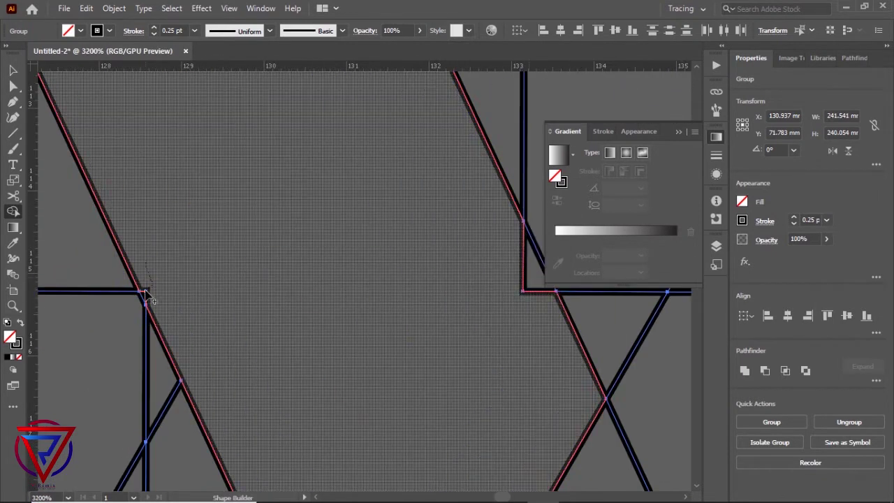
pyautogui.scroll(-3, 256, 340)
pyautogui.scroll(-2, 435, 265)
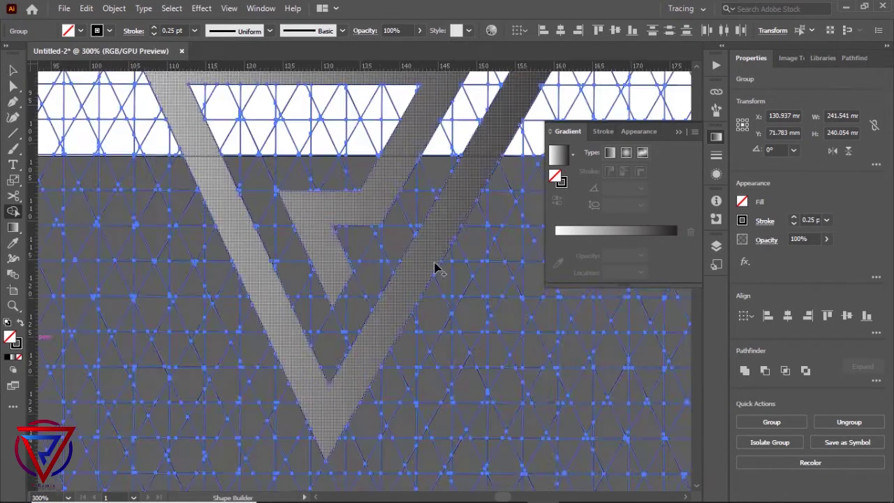
pyautogui.scroll(6, 508, 109)
pyautogui.moveTo(504, 106); pyautogui.dragTo(395, 182)
# Merge the grid fragments and edge slivers inside the band into one continuous shape
pyautogui.scroll(-3, 365, 203)
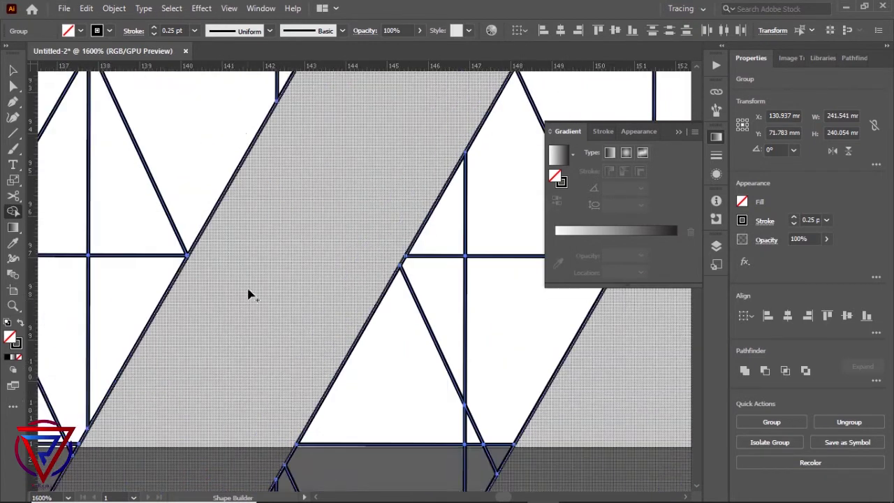
pyautogui.scroll(-2, 249, 294)
pyautogui.scroll(3, 473, 389)
pyautogui.scroll(-1, 174, 279)
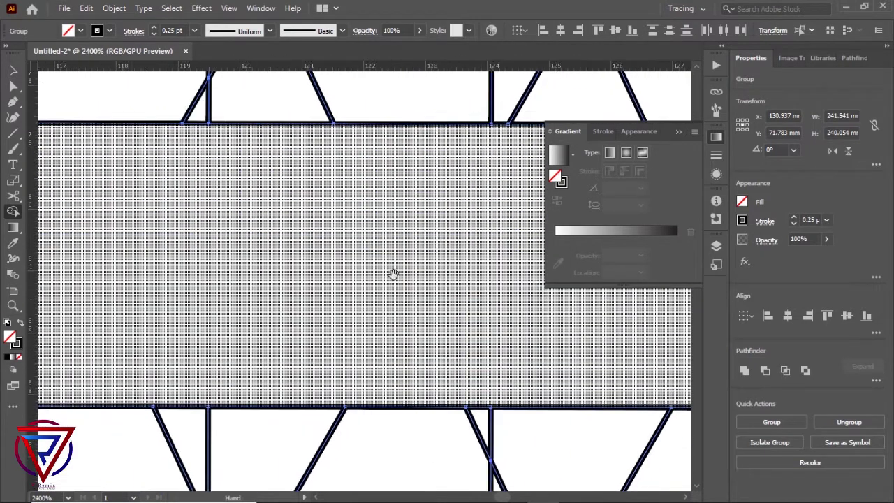
pyautogui.click(461, 403)
pyautogui.hscroll(5, 79, 329)
pyautogui.hscroll(3, 169, 273)
pyautogui.scroll(-2, 169, 273)
pyautogui.moveTo(170, 269); pyautogui.dragTo(245, 232)
pyautogui.scroll(2, 431, 256)
pyautogui.scroll(1, 412, 300)
pyautogui.hscroll(4, 294, 410)
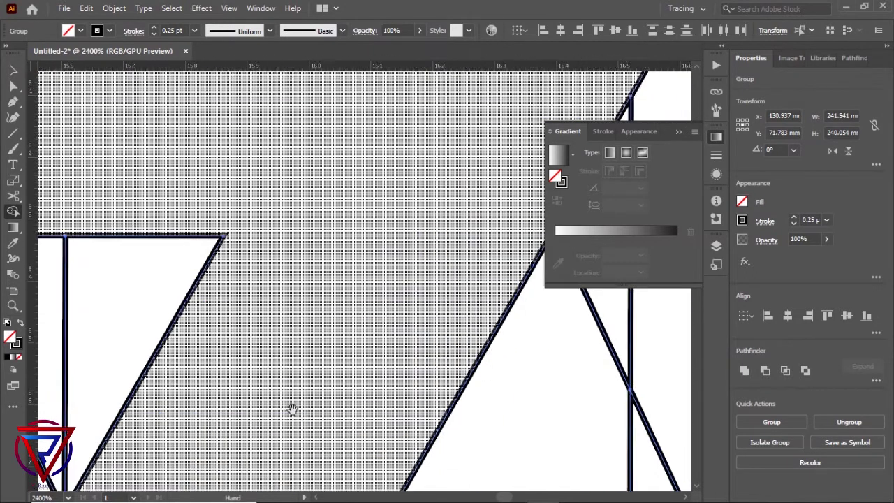
pyautogui.hscroll(1, 481, 241)
pyautogui.click(480, 241)
pyautogui.hscroll(-5, 233, 354)
pyautogui.moveTo(361, 183)
pyautogui.mouseDown()
pyautogui.moveTo(290, 276)
pyautogui.moveTo(405, 193)
pyautogui.mouseUp()
pyautogui.moveTo(205, 417); pyautogui.dragTo(408, 135)
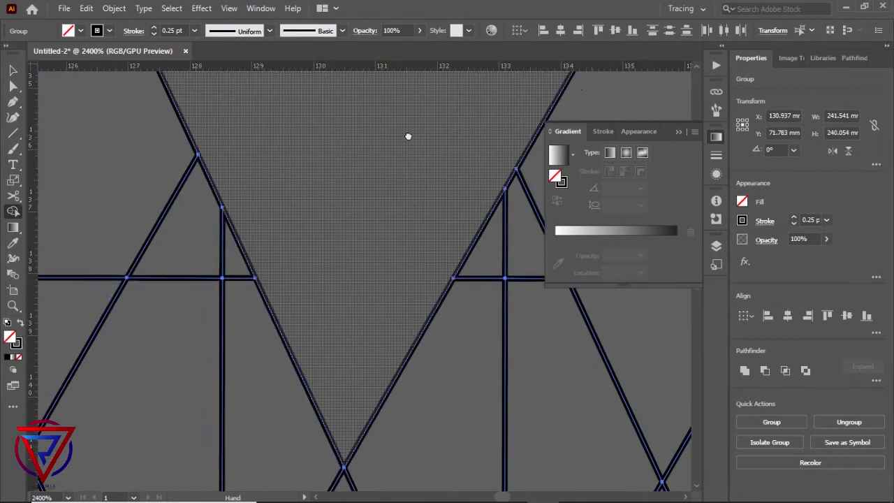
pyautogui.scroll(5, 359, 264)
pyautogui.click(361, 269)
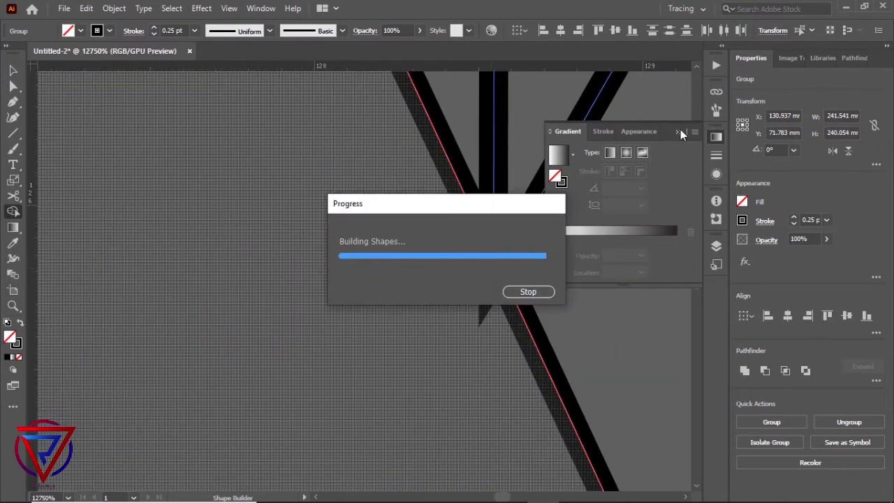
# Collapse the gradient panel, merge the diagonal-edge slivers, and check the band's right portion
pyautogui.click(678, 131)
pyautogui.scroll(-10, 294, 209)
pyautogui.scroll(4, 314, 268)
pyautogui.moveTo(315, 268)
pyautogui.mouseDown()
pyautogui.moveTo(375, 289)
pyautogui.moveTo(381, 340)
pyautogui.mouseUp()
pyautogui.moveTo(180, 94); pyautogui.dragTo(351, 401)
pyautogui.scroll(5, 351, 401)
pyautogui.moveTo(425, 393); pyautogui.dragTo(393, 384)
pyautogui.scroll(-2, 394, 385)
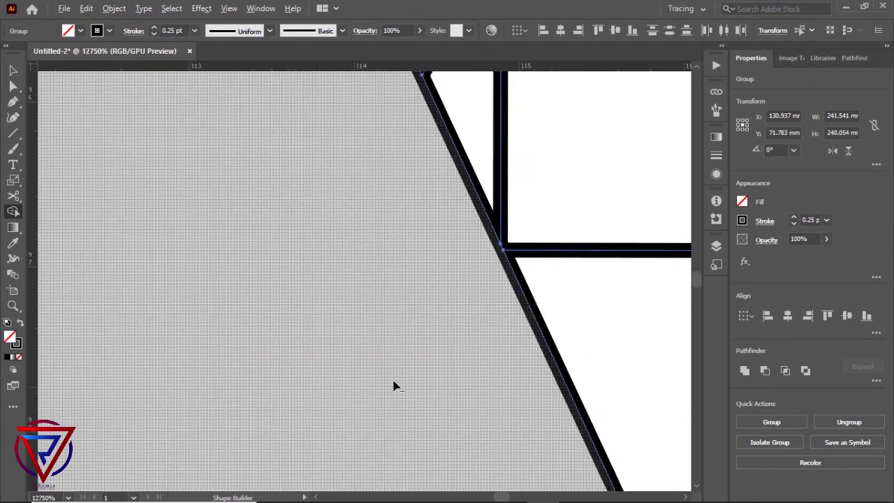
pyautogui.scroll(-3, 393, 385)
pyautogui.moveTo(402, 345)
pyautogui.mouseDown()
pyautogui.moveTo(331, 340)
pyautogui.moveTo(343, 379)
pyautogui.mouseUp()
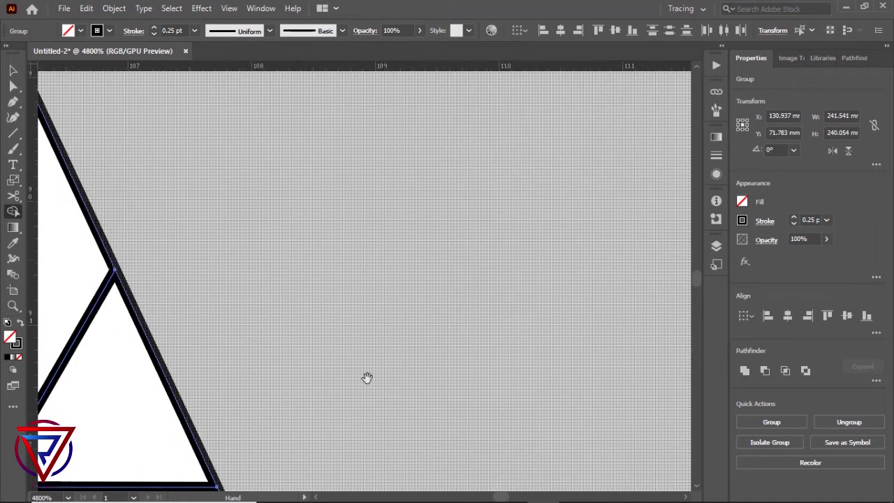
pyautogui.scroll(-1, 366, 378)
pyautogui.moveTo(624, 326)
pyautogui.mouseDown()
pyautogui.moveTo(521, 249)
pyautogui.moveTo(493, 285)
pyautogui.moveTo(393, 323)
pyautogui.moveTo(469, 290)
pyautogui.moveTo(383, 299)
pyautogui.moveTo(272, 295)
pyautogui.mouseUp()
pyautogui.moveTo(583, 326); pyautogui.dragTo(367, 302)
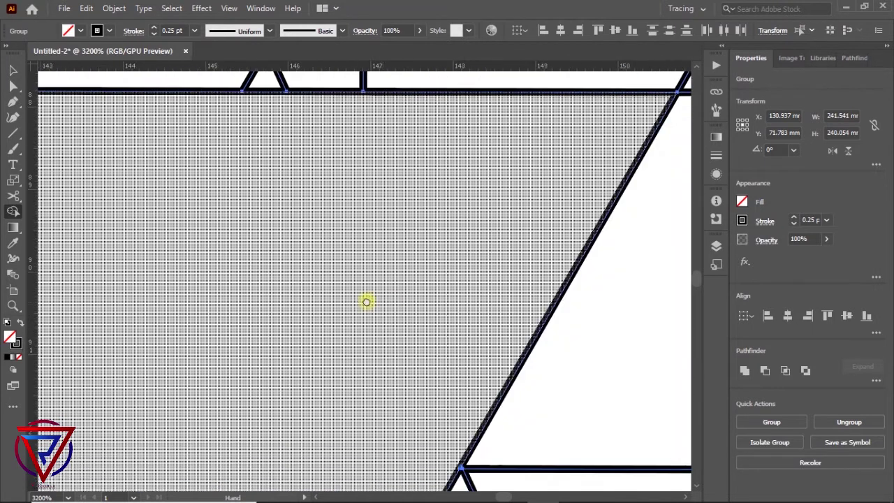
pyautogui.hotkey('ctrl', '0')
# Give the triangle logo a white-to-black gradient fill and move it off the artboard
pyautogui.press('v')
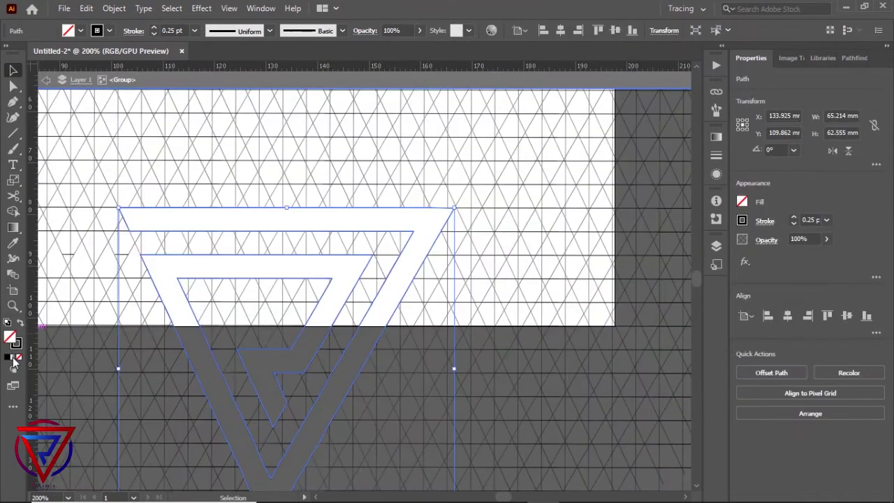
pyautogui.click(13, 359)
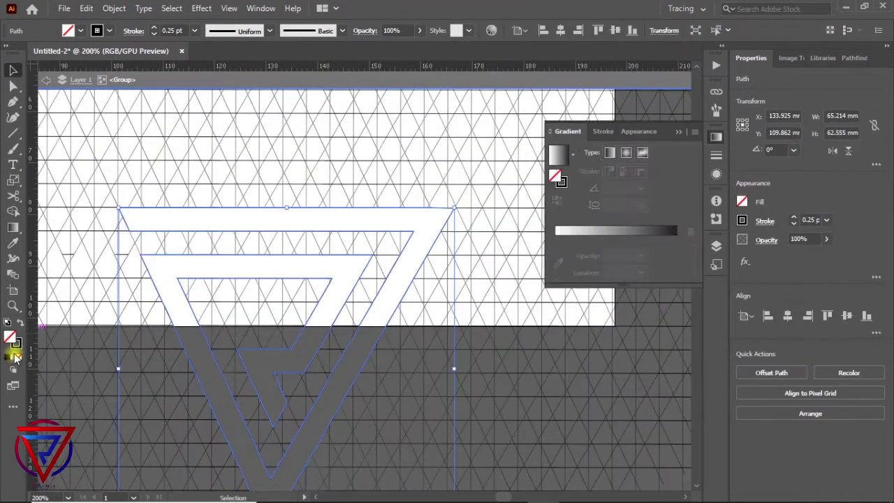
pyautogui.moveTo(205, 255); pyautogui.dragTo(469, 261)
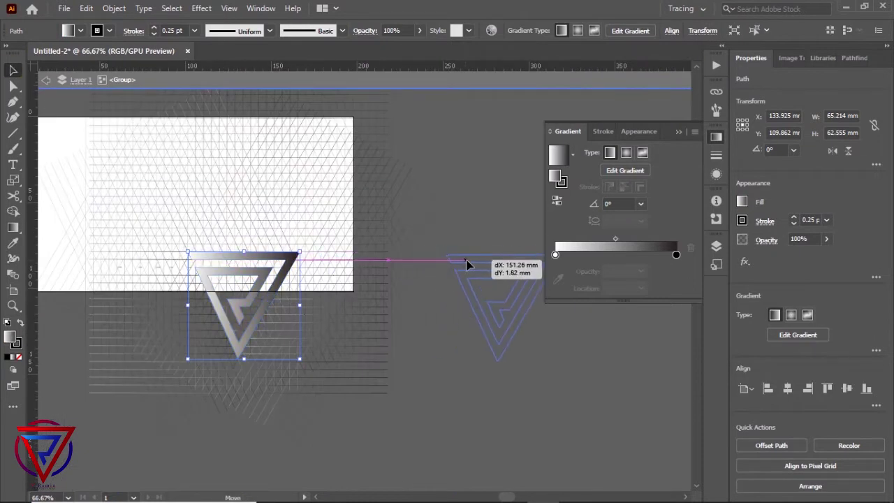
pyautogui.hotkey('ctrl', '-')
pyautogui.hotkey('ctrl', '-')
# Exit isolation mode and delete the construction grid group
pyautogui.click(205, 163)
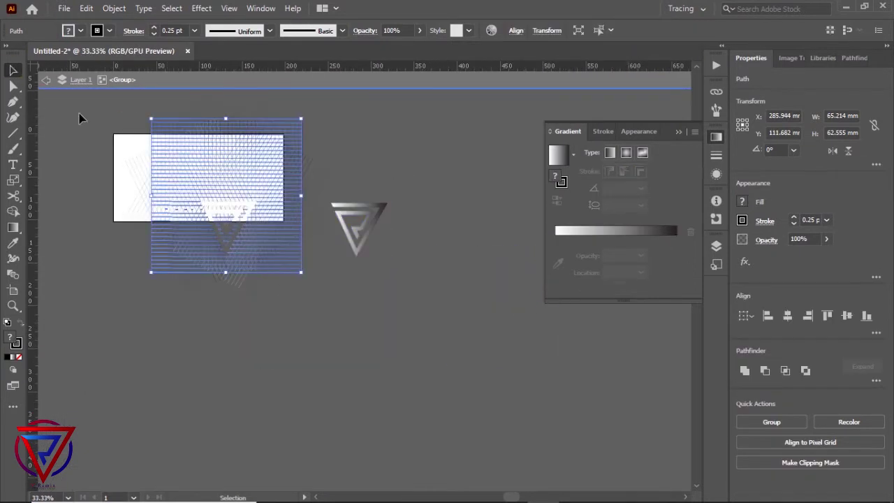
pyautogui.click(104, 136)
pyautogui.click(59, 81)
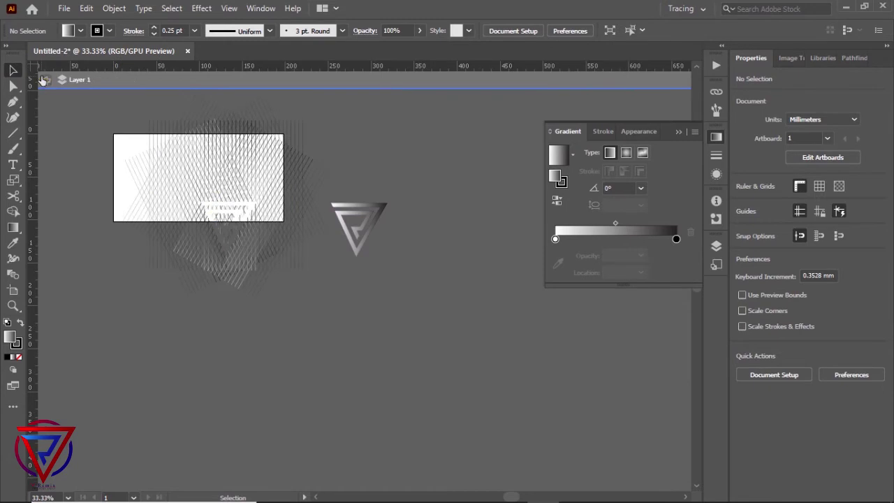
pyautogui.click(219, 205)
pyautogui.press('Delete')
# Move the triangle logo back onto the artboard and reselect the logo group
pyautogui.moveTo(334, 209); pyautogui.dragTo(199, 181)
pyautogui.hotkey('ctrl', '+')
pyautogui.hotkey('ctrl', '+')
pyautogui.hotkey('ctrl', '+')
pyautogui.click(395, 259)
pyautogui.scroll(1, 349, 255)
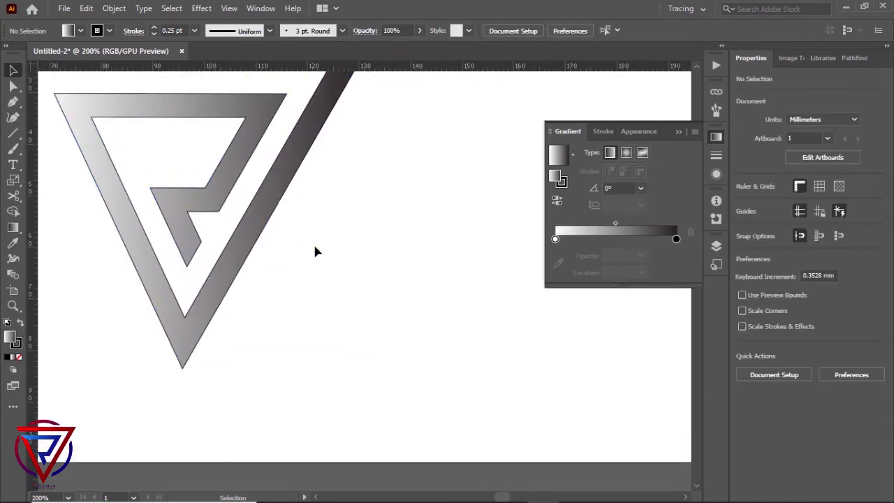
pyautogui.hotkey('ctrl', '-')
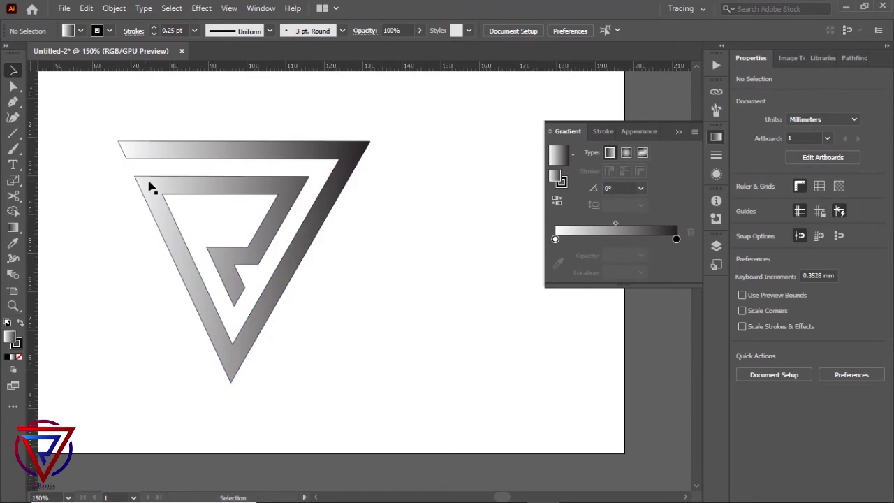
pyautogui.click(149, 155)
pyautogui.click(114, 9)
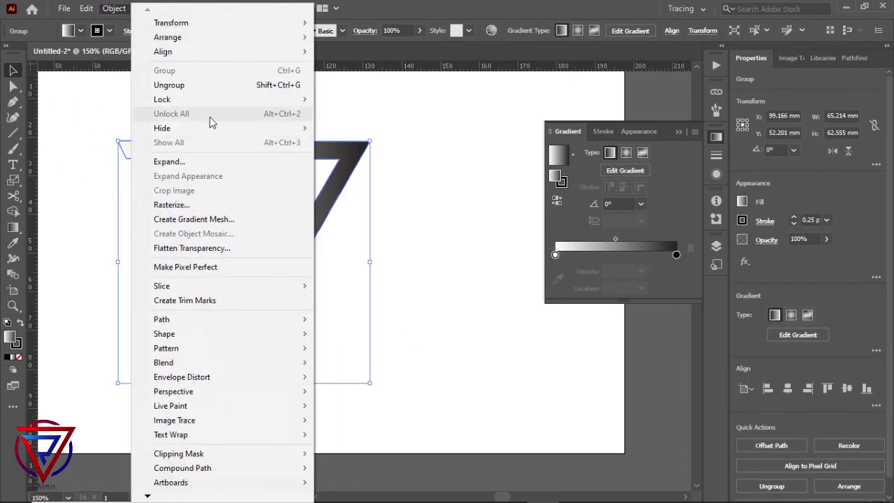
# Lock the triangle logo, then draw an unfilled circle centred over it
pyautogui.click(349, 98)
pyautogui.moveTo(13, 133); pyautogui.dragTo(72, 148)
pyautogui.moveTo(118, 120); pyautogui.dragTo(390, 357)
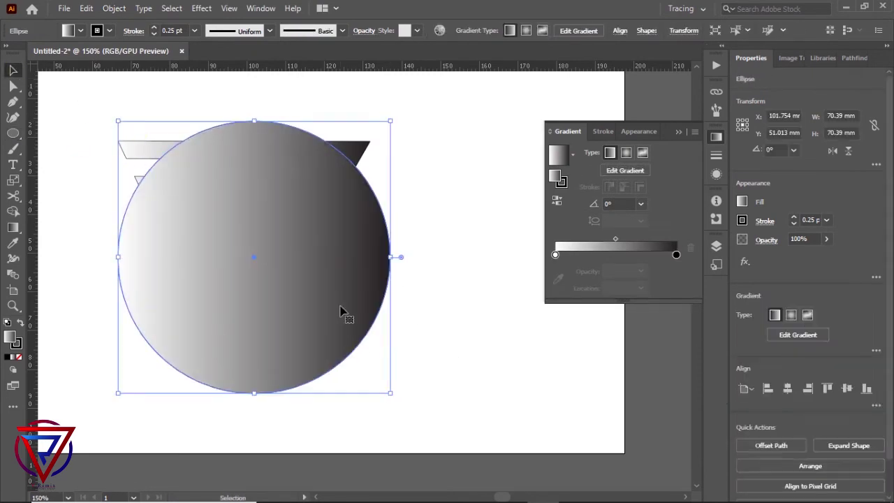
pyautogui.click(19, 357)
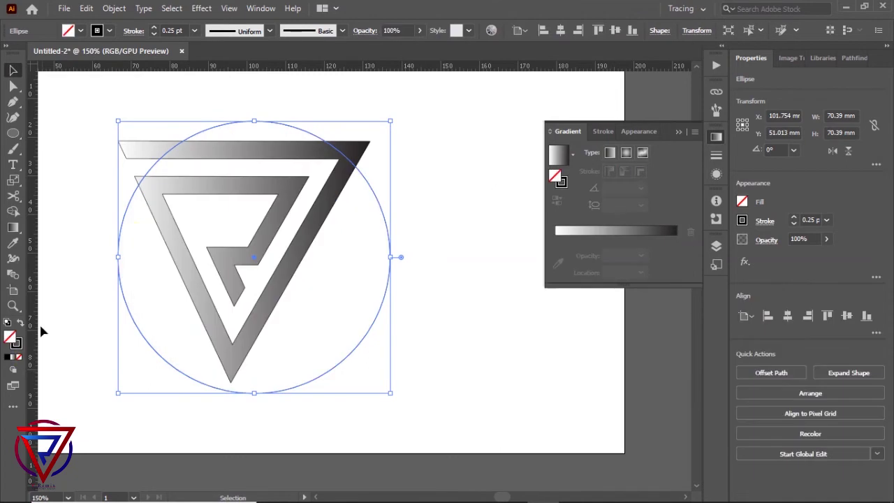
pyautogui.moveTo(129, 315); pyautogui.dragTo(117, 293)
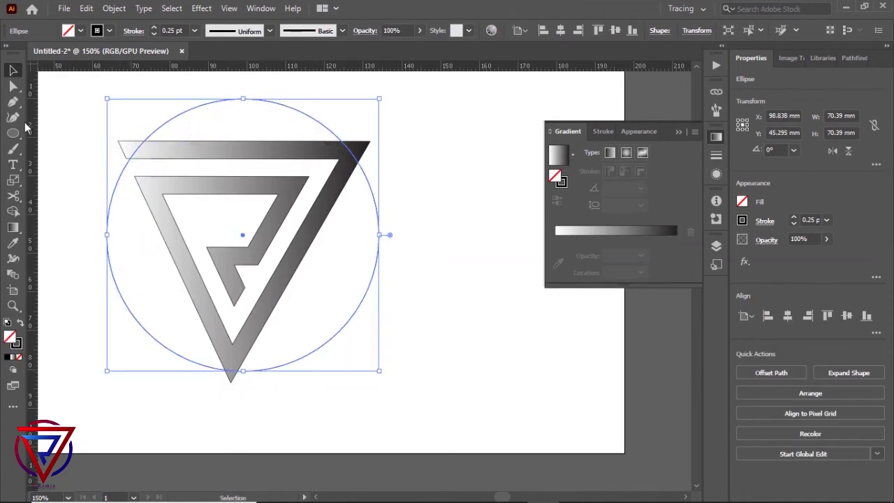
# Draw a smaller second circle, align both circles' centres, and group them
pyautogui.click(13, 132)
pyautogui.moveTo(176, 131); pyautogui.dragTo(419, 374)
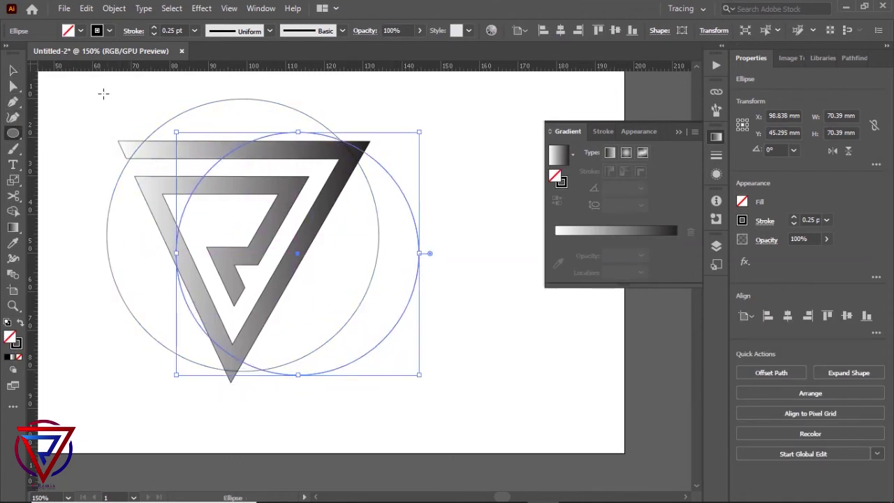
pyautogui.press('v')
pyautogui.moveTo(413, 218); pyautogui.dragTo(358, 200)
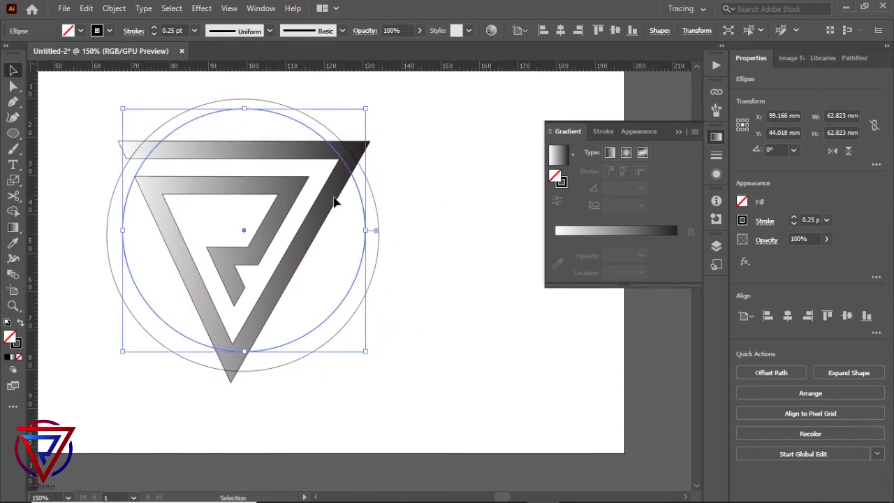
pyautogui.scroll(1, 336, 196)
pyautogui.hotkey('ctrl', 'a')
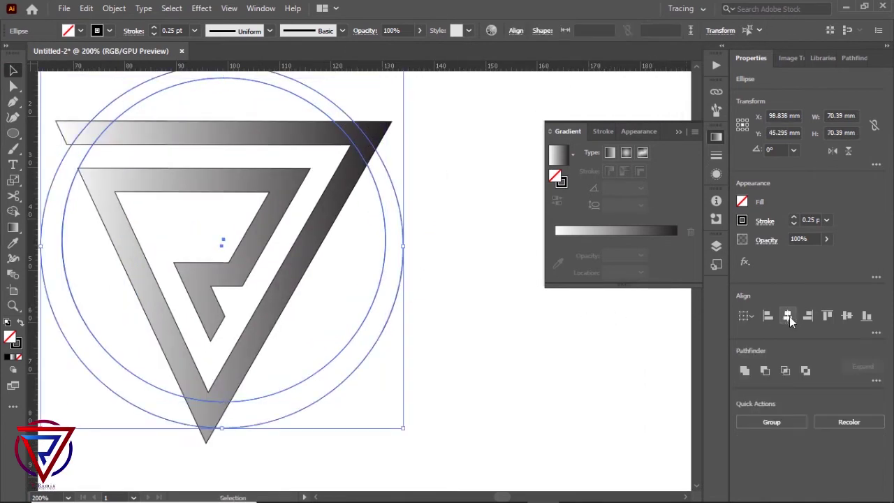
pyautogui.click(787, 316)
pyautogui.click(846, 316)
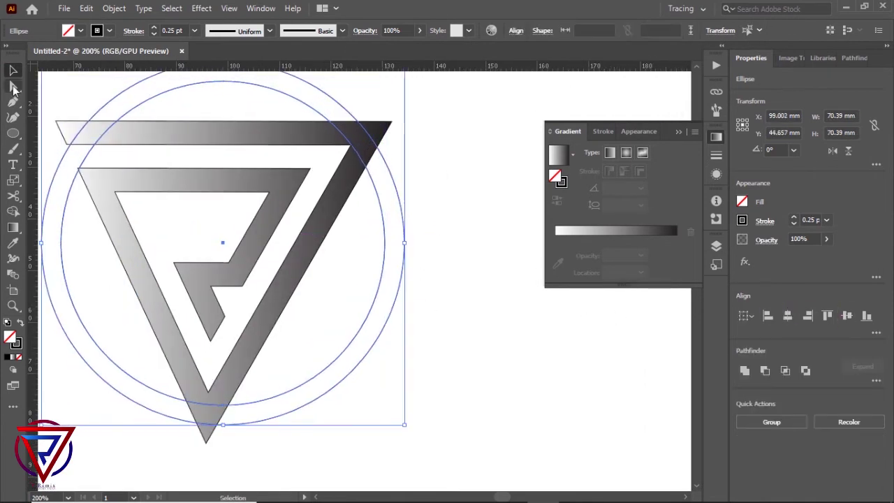
pyautogui.hotkey('ctrl', 'g')
# Resize the circle group slightly and nudge it left and down with the arrow keys
pyautogui.moveTo(390, 320); pyautogui.dragTo(377, 314)
pyautogui.scroll(-1, 373, 300)
pyautogui.moveTo(392, 390); pyautogui.dragTo(367, 361)
pyautogui.scroll(1, 349, 340)
pyautogui.moveTo(340, 325); pyautogui.dragTo(354, 328)
pyautogui.click(424, 317)
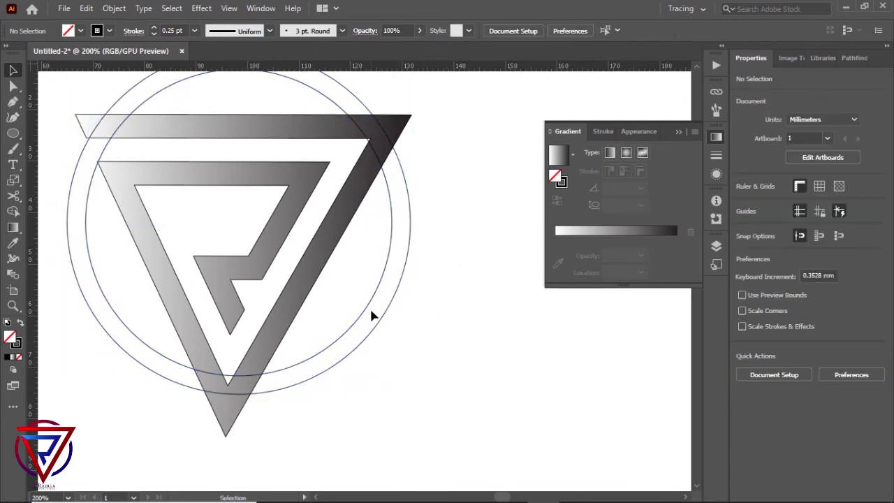
pyautogui.scroll(1, 371, 314)
pyautogui.moveTo(371, 340); pyautogui.dragTo(370, 347)
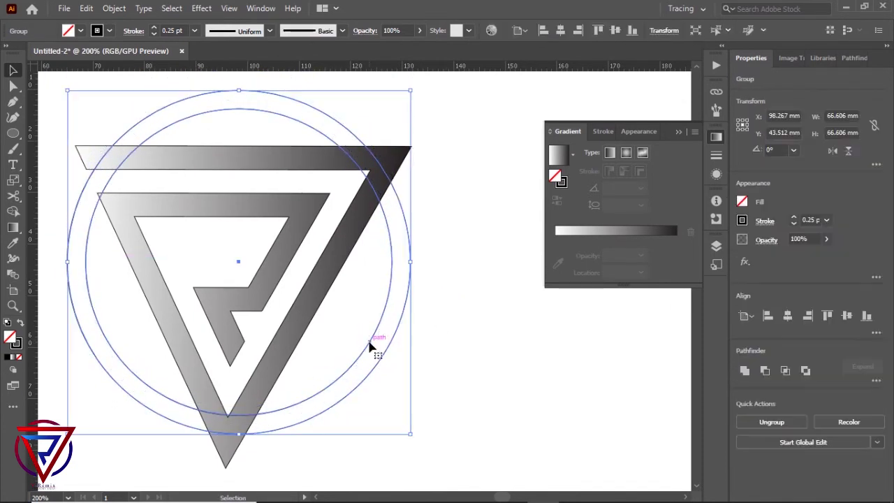
pyautogui.moveTo(410, 90); pyautogui.dragTo(416, 83)
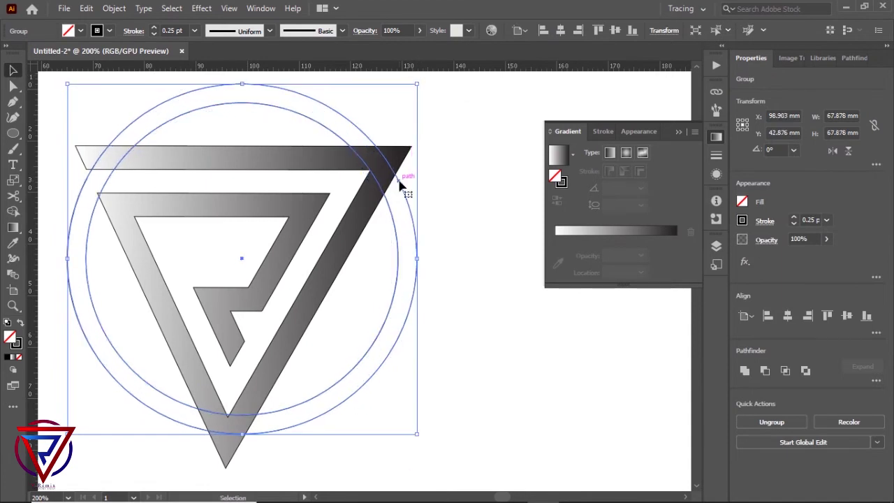
pyautogui.press('Left')
pyautogui.press('Left')
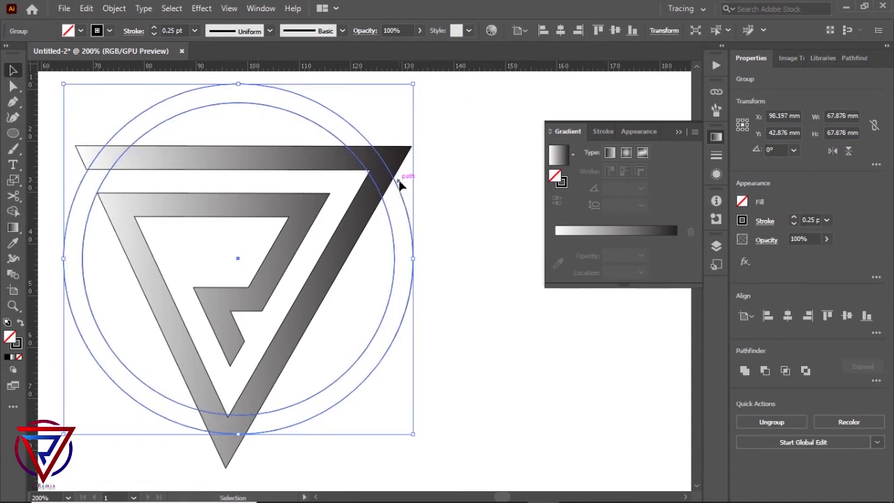
pyautogui.moveTo(416, 85); pyautogui.dragTo(418, 81)
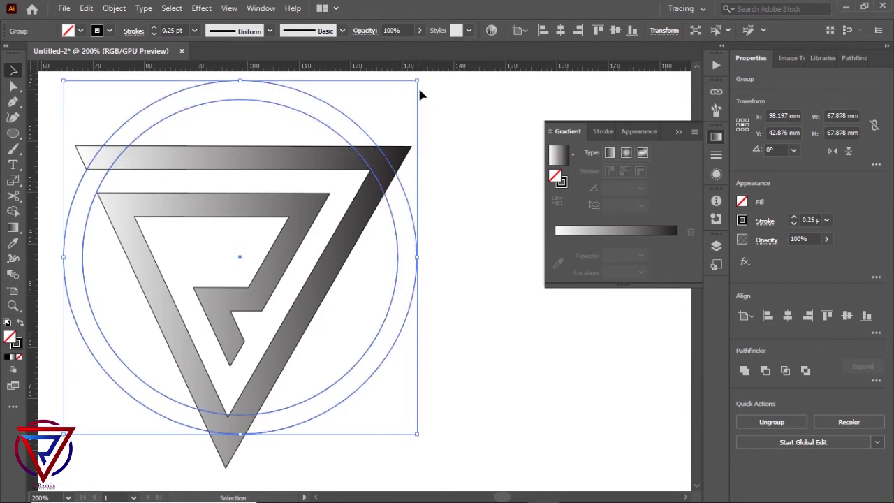
pyautogui.press('Down')
pyautogui.press('Left')
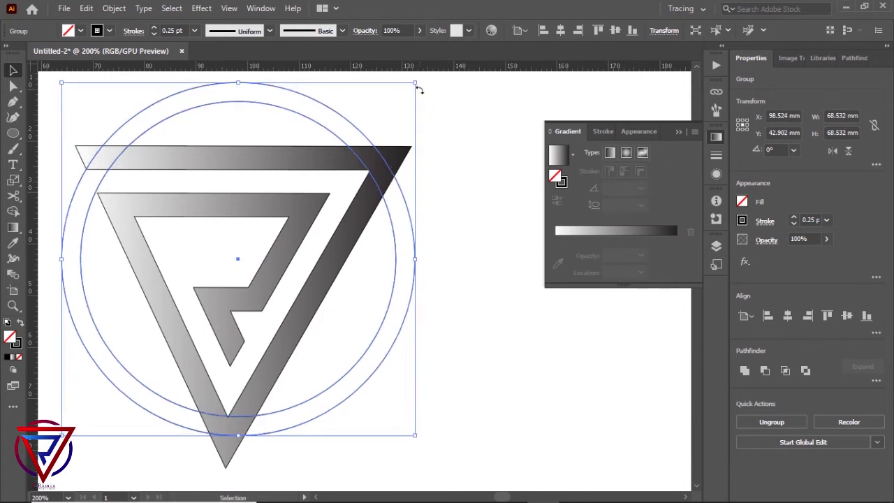
pyautogui.press('Left')
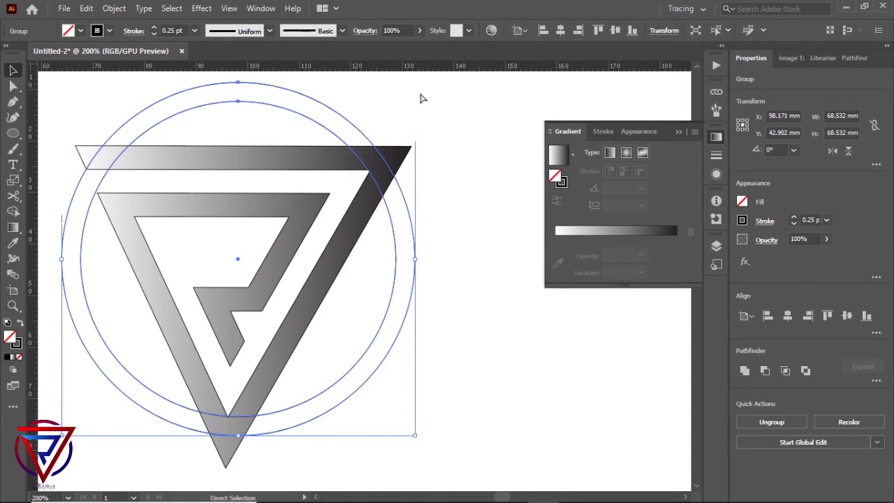
pyautogui.scroll(2, 87, 193)
pyautogui.scroll(-2, 97, 200)
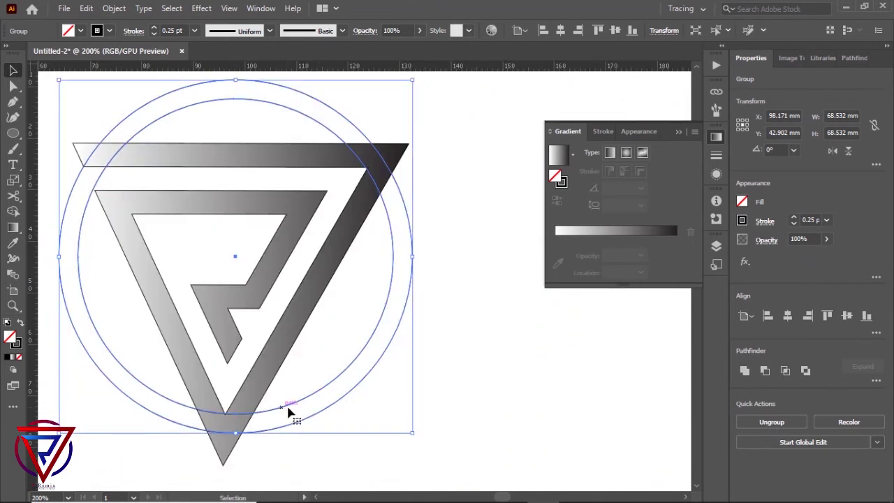
# Scale the circle pair down slightly and move it right and down over the triangle
pyautogui.press('a')
pyautogui.scroll(3, 383, 158)
pyautogui.scroll(-3, 431, 243)
pyautogui.press('v')
pyautogui.scroll(3, 307, 377)
pyautogui.scroll(-3, 305, 379)
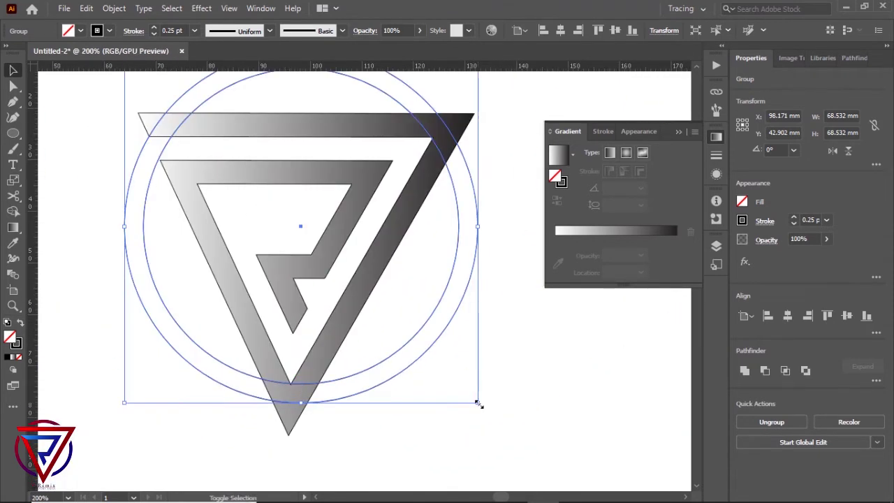
pyautogui.moveTo(477, 403); pyautogui.dragTo(457, 381)
pyautogui.moveTo(419, 347)
pyautogui.mouseDown()
pyautogui.moveTo(427, 349)
pyautogui.moveTo(426, 333)
pyautogui.moveTo(419, 336)
pyautogui.mouseUp()
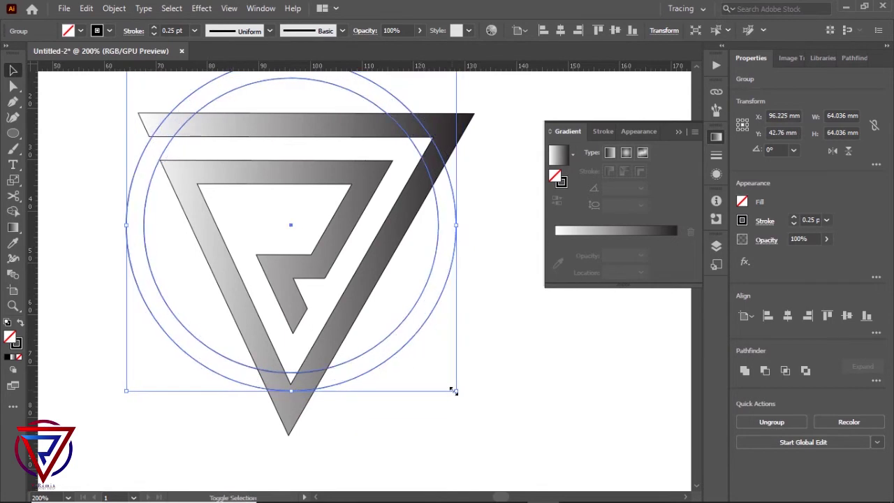
pyautogui.moveTo(454, 390); pyautogui.dragTo(436, 370)
pyautogui.moveTo(389, 327); pyautogui.dragTo(405, 336)
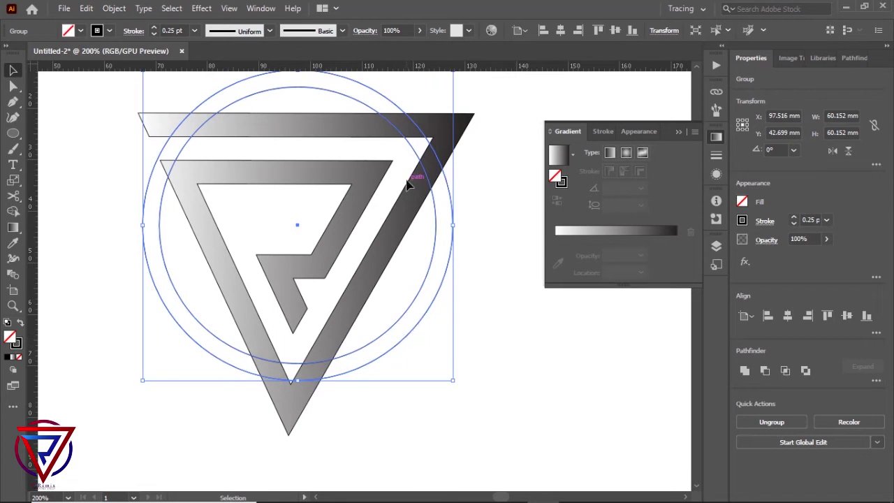
pyautogui.press('Right')
pyautogui.press('Right')
pyautogui.press('Right')
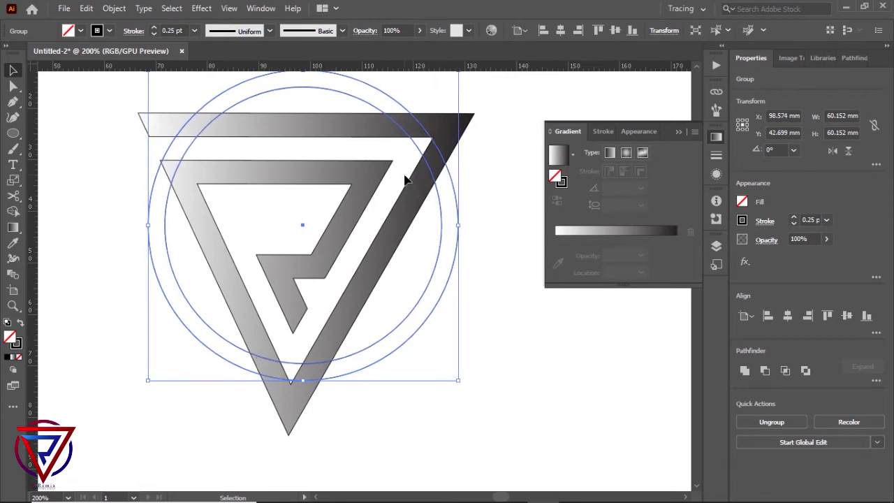
# Reselect the circle pair and shift it left to centre on the triangle tip
pyautogui.click(455, 279)
pyautogui.scroll(2, 371, 261)
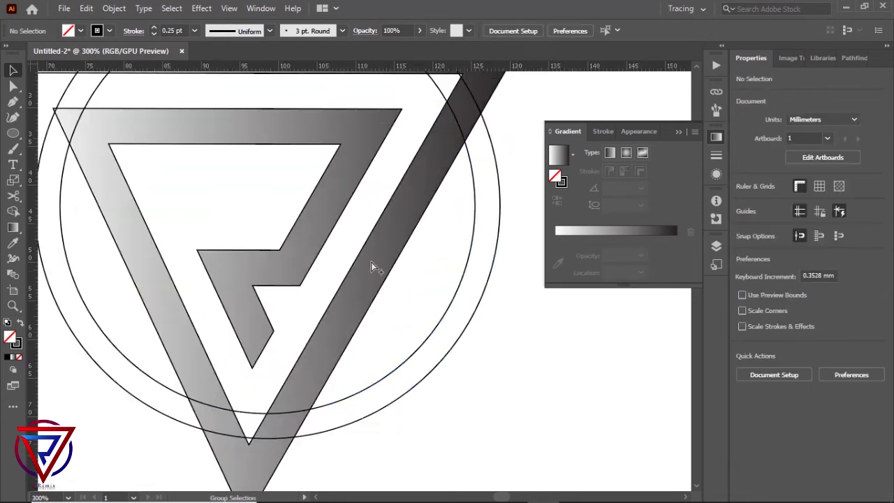
pyautogui.scroll(-2, 326, 249)
pyautogui.click(267, 148)
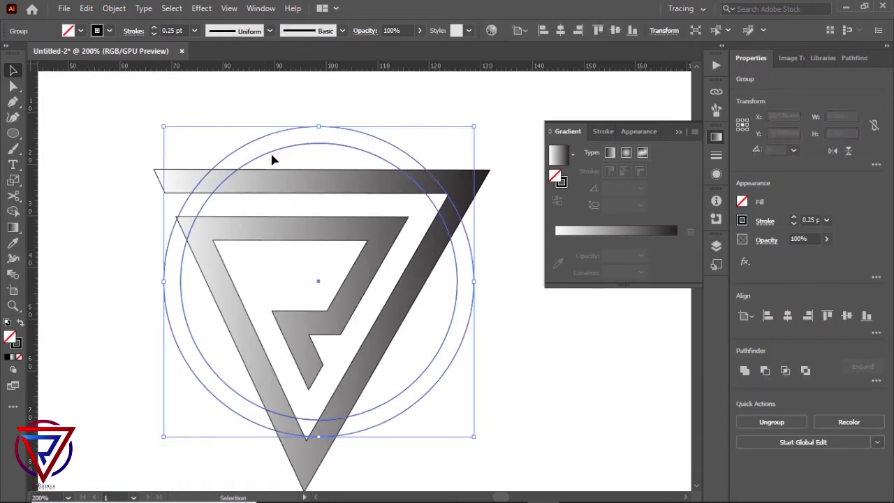
pyautogui.hscroll(-2, 334, 426)
pyautogui.scroll(1, 401, 431)
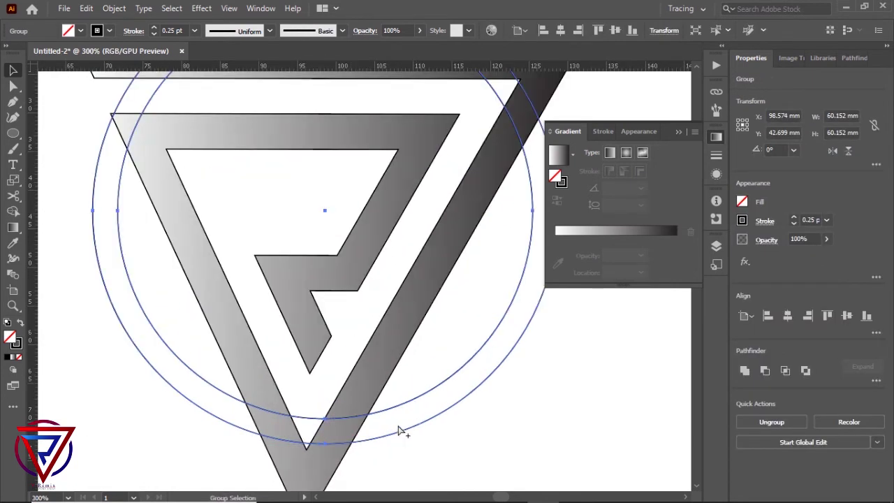
pyautogui.moveTo(356, 442); pyautogui.dragTo(339, 444)
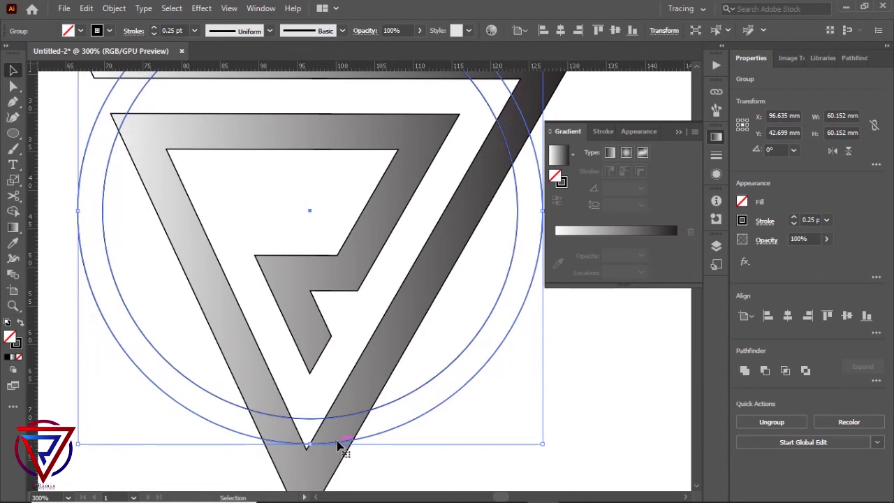
pyautogui.moveTo(338, 444); pyautogui.dragTo(333, 449)
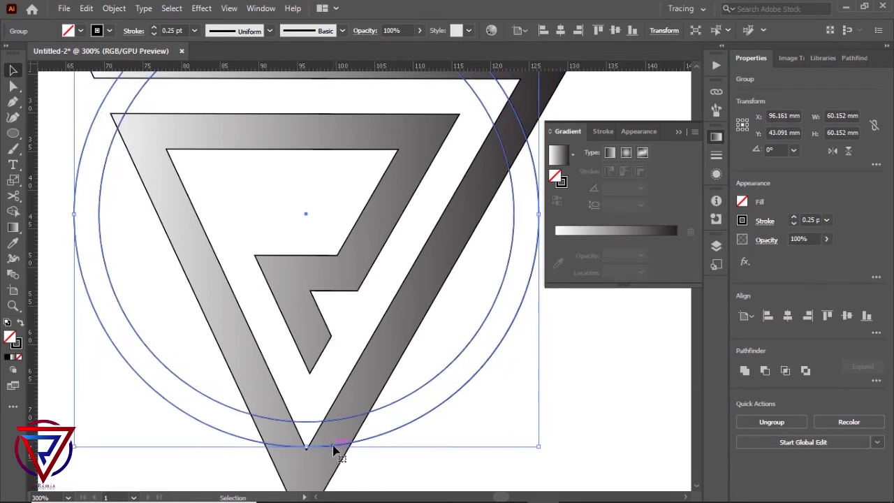
pyautogui.scroll(-1, 339, 445)
pyautogui.scroll(-3, 335, 356)
pyautogui.click(455, 337)
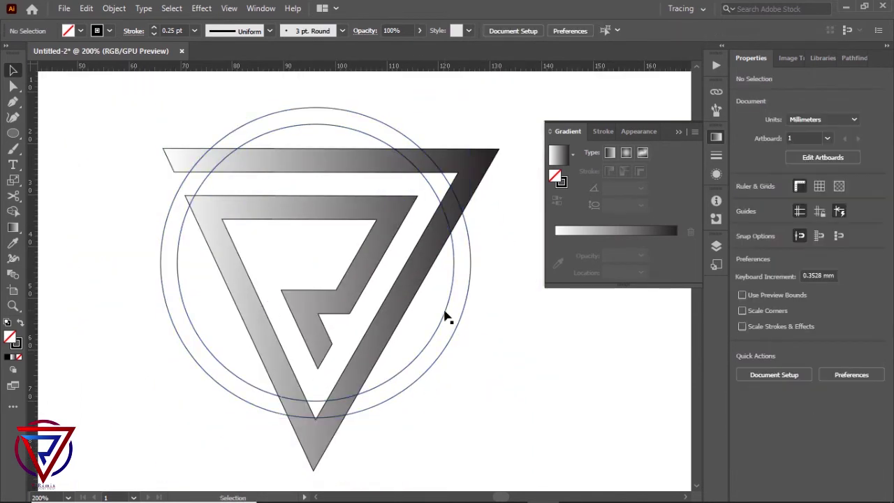
# Enlarge the circle pair slightly and move it left onto the triangle's centre
pyautogui.click(431, 343)
pyautogui.moveTo(470, 417); pyautogui.dragTo(487, 433)
pyautogui.moveTo(456, 381); pyautogui.dragTo(444, 375)
pyautogui.click(514, 368)
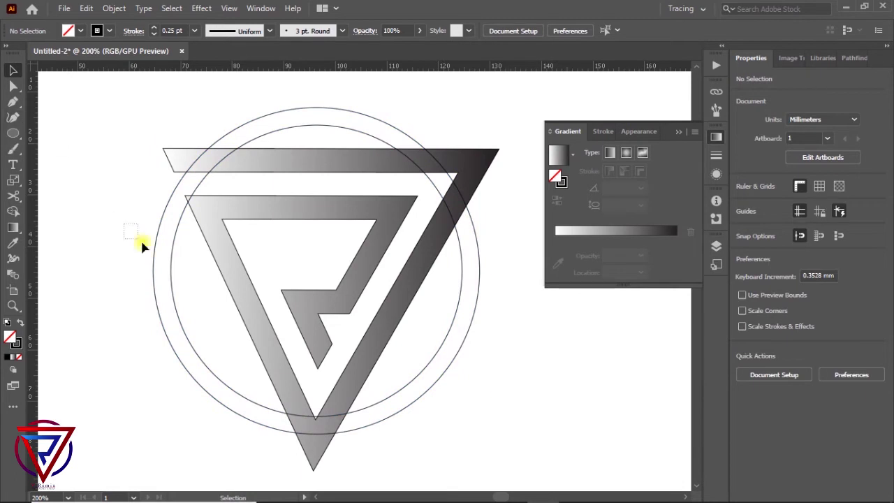
# Split the two overlapping circles into separate shapes with Pathfinder Divide
pyautogui.click(161, 223)
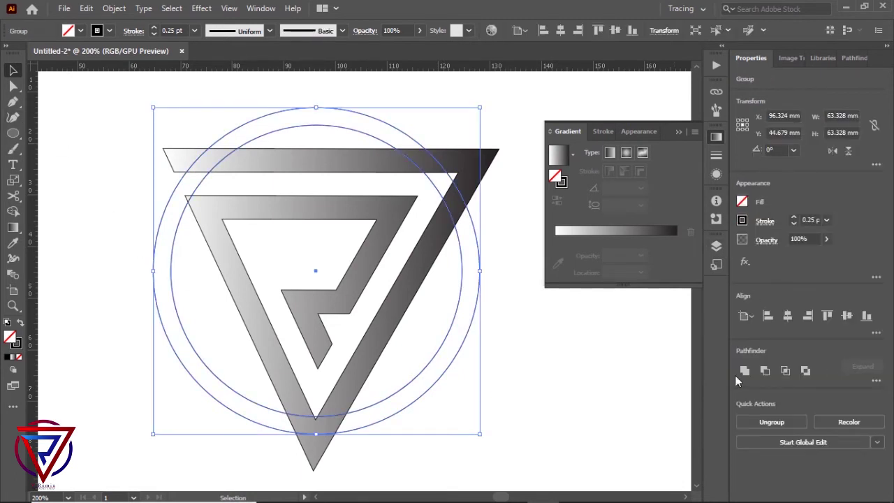
pyautogui.click(876, 383)
pyautogui.click(746, 450)
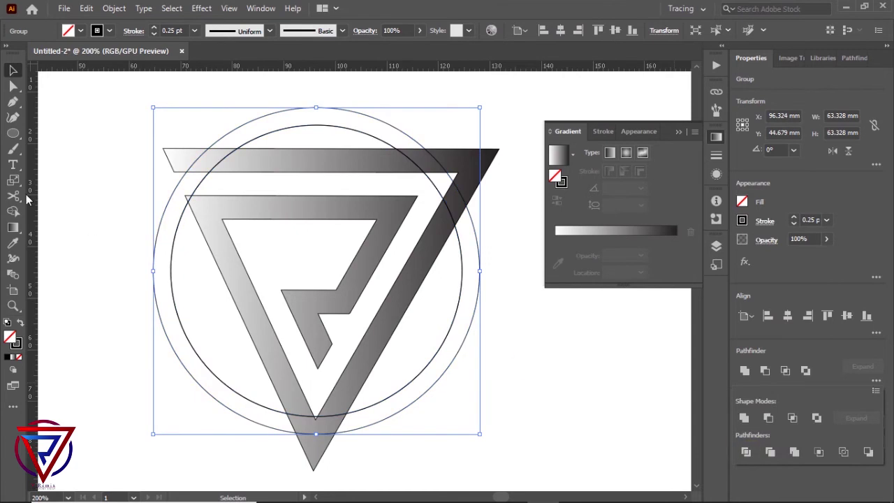
pyautogui.click(90, 230)
pyautogui.click(12, 85)
# Select the divided circle paths, delete and restore them, then select everything again
pyautogui.click(234, 155)
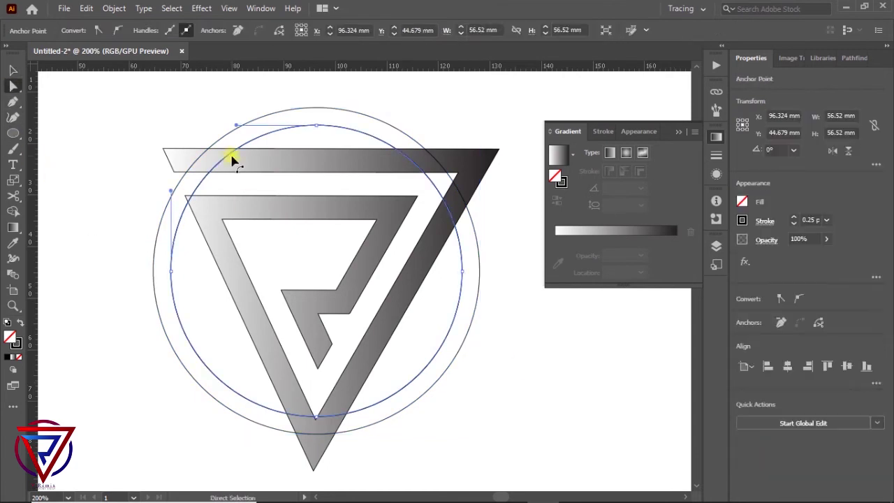
pyautogui.moveTo(119, 303); pyautogui.dragTo(206, 328)
pyautogui.click(207, 328)
pyautogui.press('v')
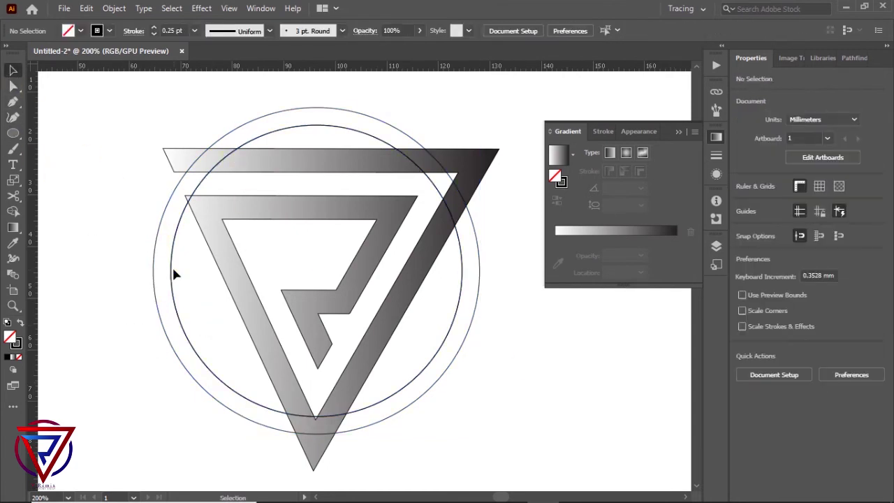
pyautogui.click(170, 272)
pyautogui.press('Delete')
pyautogui.hotkey('ctrl', 'z')
pyautogui.hotkey('ctrl', 'shift', 'a')
pyautogui.hotkey('ctrl', 'a')
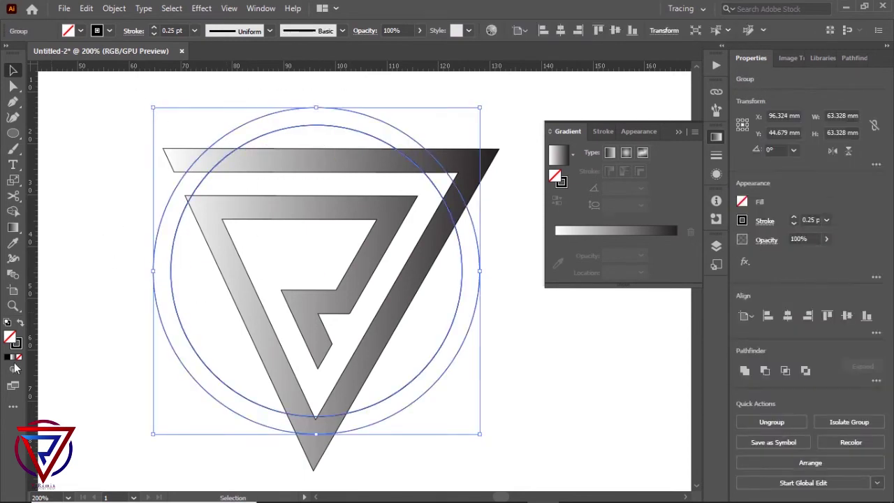
# Fill the circles black and delete the inner disc so only a black ring remains
pyautogui.click(9, 358)
pyautogui.click(223, 254)
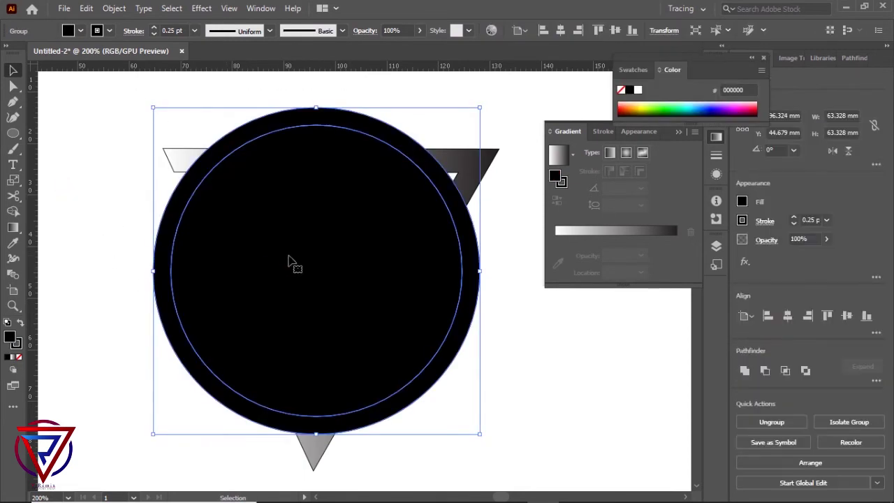
pyautogui.click(14, 86)
pyautogui.click(259, 257)
pyautogui.press('Delete')
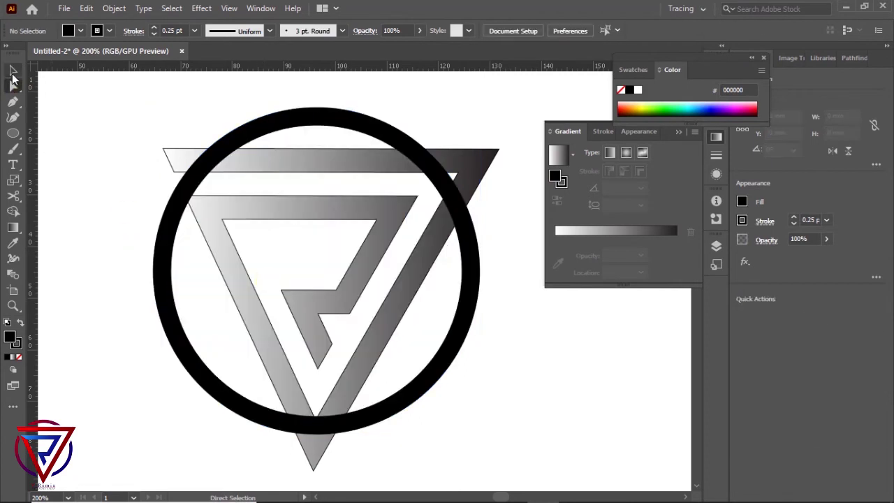
pyautogui.click(18, 140)
pyautogui.click(70, 196)
# Draw lines from top-left and top-right corners to the bottom point, plus one across the top
pyautogui.moveTo(152, 151); pyautogui.dragTo(308, 482)
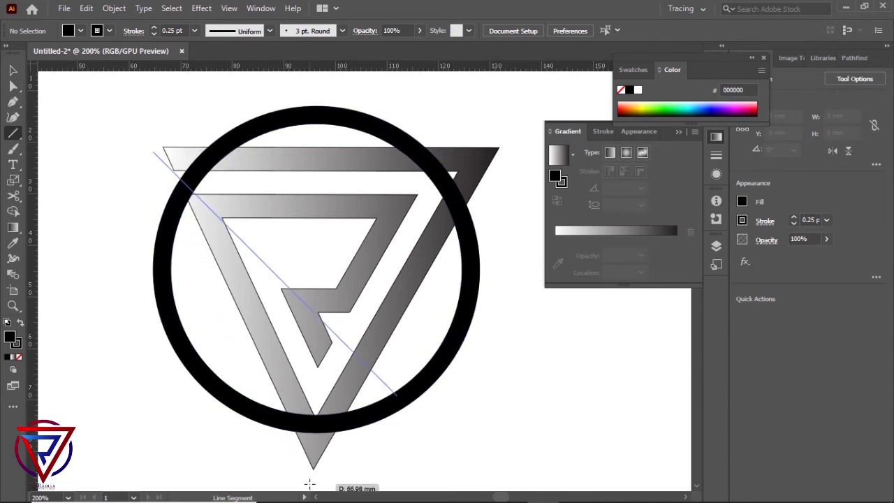
pyautogui.moveTo(312, 486); pyautogui.dragTo(312, 470)
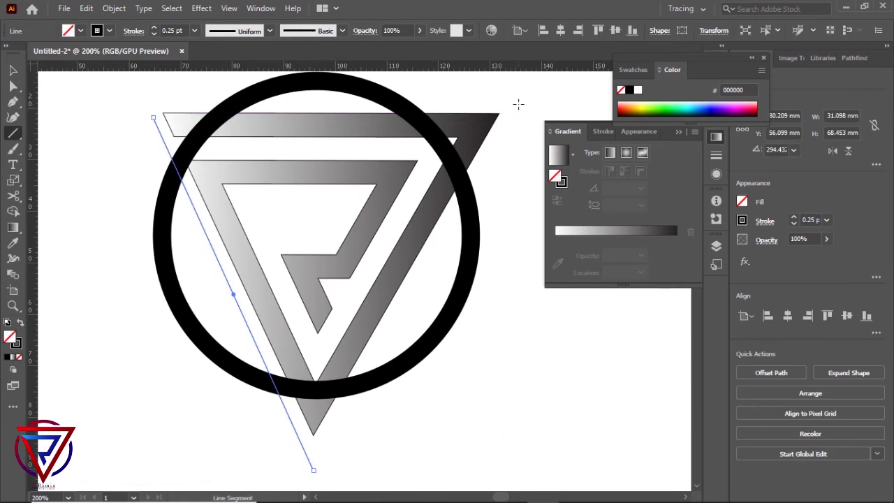
pyautogui.moveTo(492, 172); pyautogui.dragTo(314, 469)
pyautogui.moveTo(152, 99); pyautogui.dragTo(520, 104)
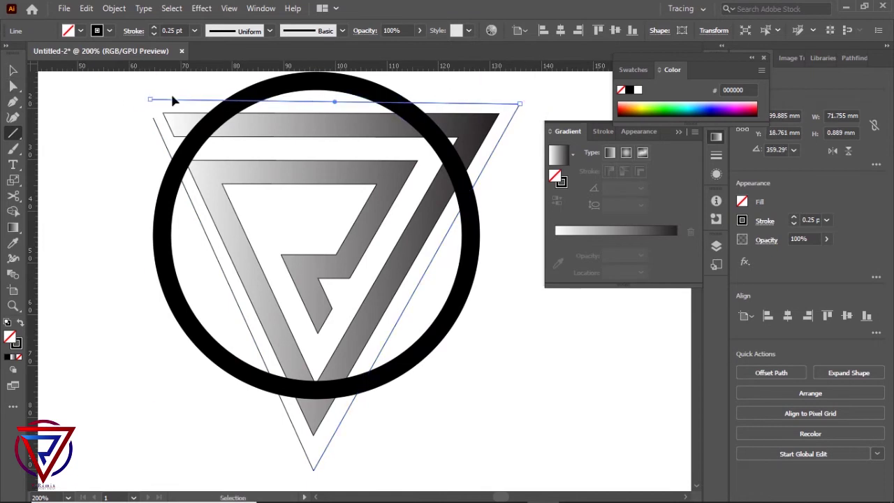
# Select all the artwork, including the three new lines
pyautogui.scroll(2, 175, 99)
pyautogui.scroll(-2, 119, 103)
pyautogui.scroll(-2, 119, 103)
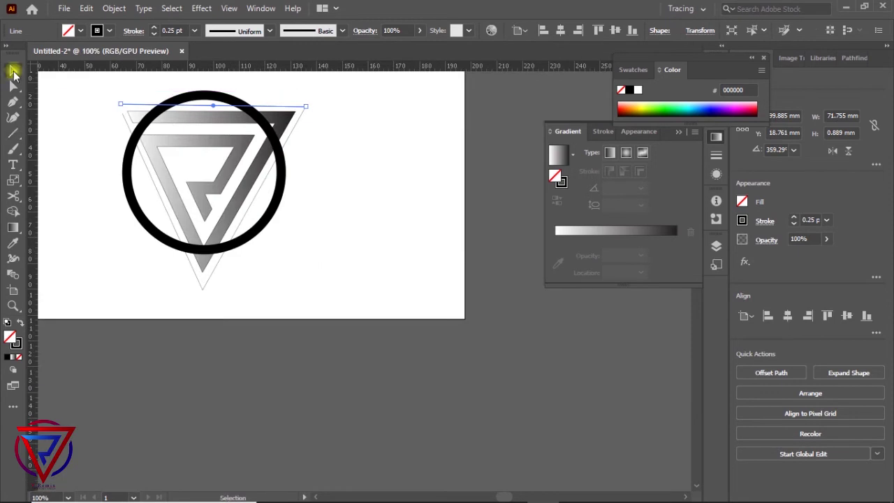
pyautogui.click(14, 70)
pyautogui.click(67, 111)
pyautogui.hotkey('ctrl', 'a')
pyautogui.scroll(3, 224, 219)
pyautogui.scroll(-1, 383, 253)
pyautogui.scroll(-1, 499, 249)
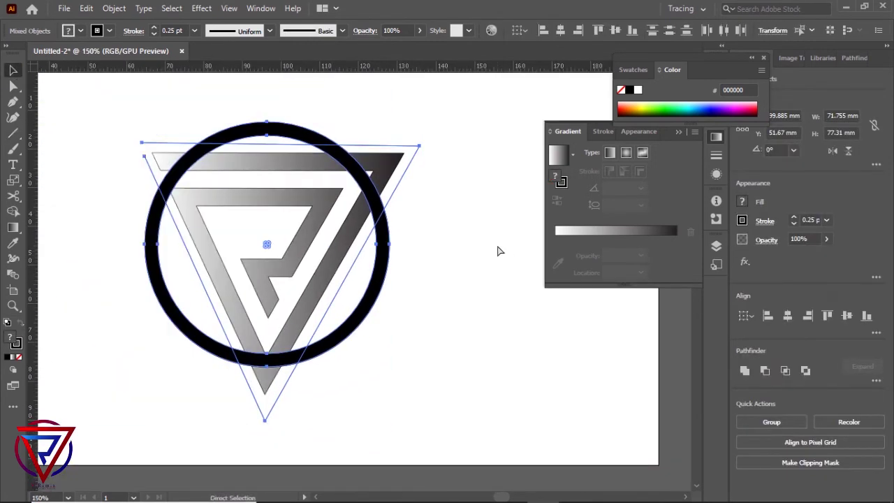
# Merge the ring pieces over the triangle's right side and delete two thin strips on the left
pyautogui.click(13, 212)
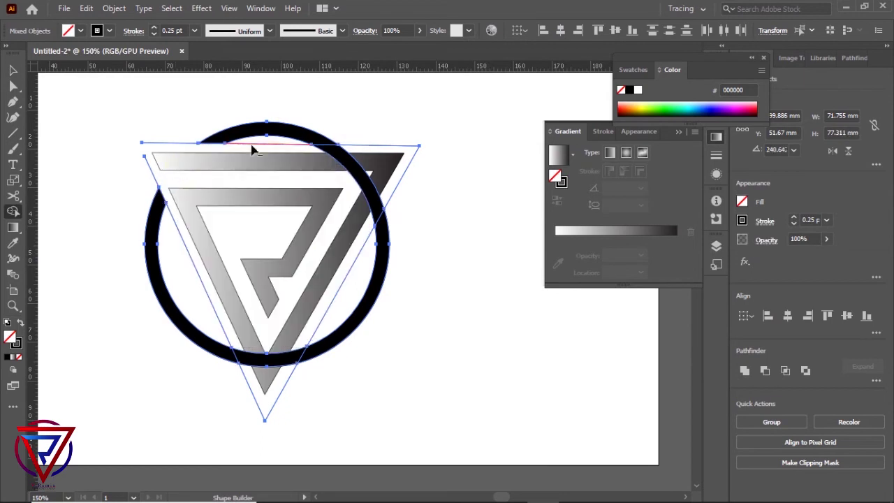
pyautogui.moveTo(360, 171); pyautogui.dragTo(307, 343)
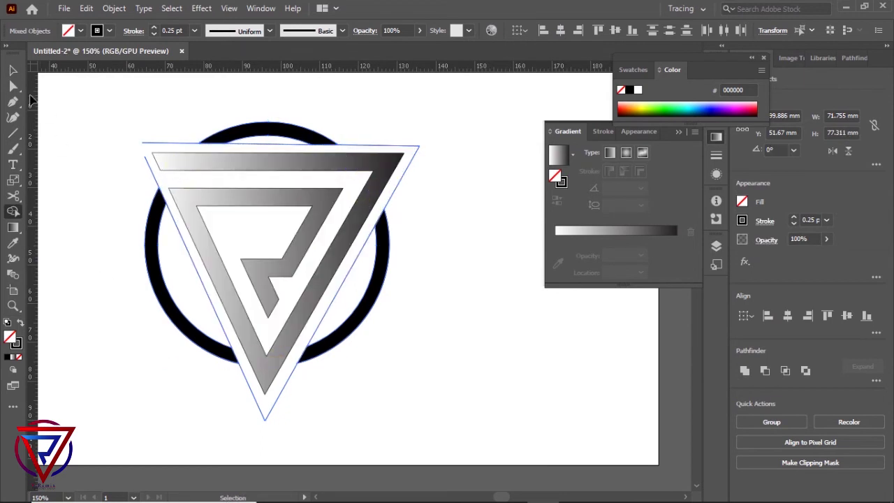
pyautogui.press('v')
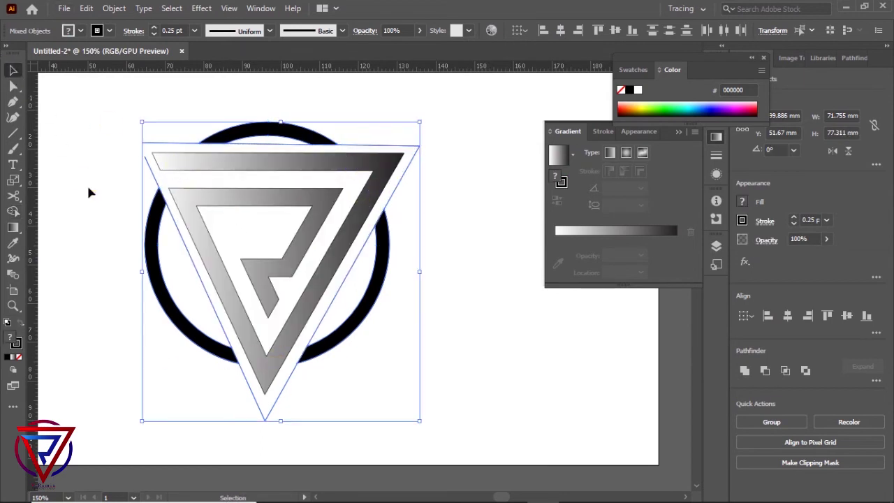
pyautogui.click(82, 181)
pyautogui.click(148, 145)
pyautogui.press('Delete')
pyautogui.click(155, 181)
pyautogui.press('Delete')
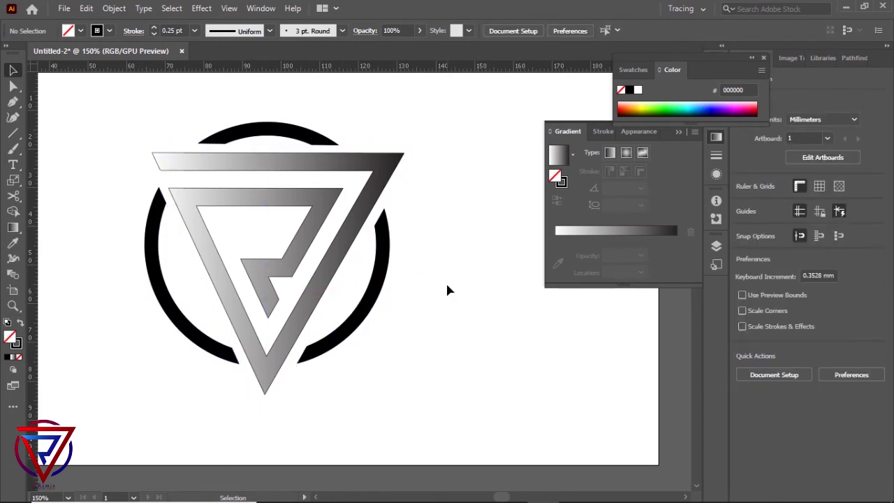
# Set the logo's stroke to None and ungroup it
pyautogui.scroll(1, 361, 298)
pyautogui.scroll(-1, 262, 208)
pyautogui.scroll(1, 207, 235)
pyautogui.click(148, 227)
pyautogui.click(19, 357)
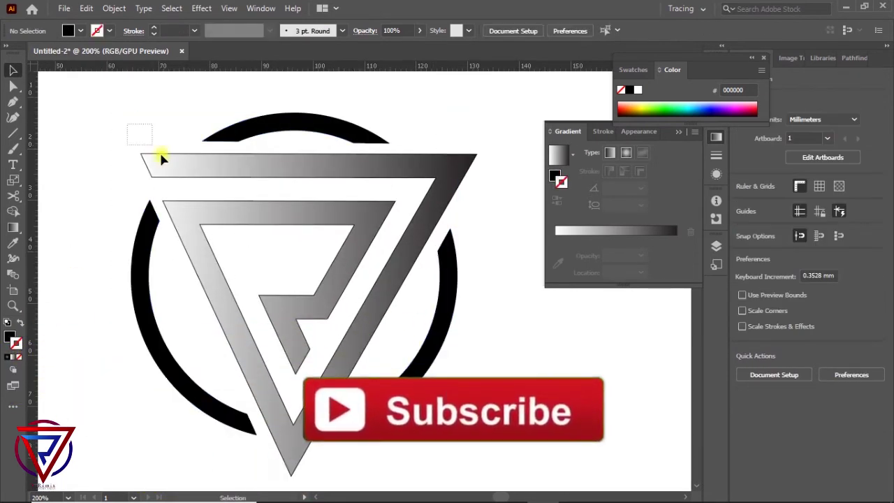
pyautogui.click(114, 7)
# Draw a cutting line across the gradient triangle's top-left corner
pyautogui.click(143, 89)
pyautogui.moveTo(129, 150); pyautogui.dragTo(150, 167)
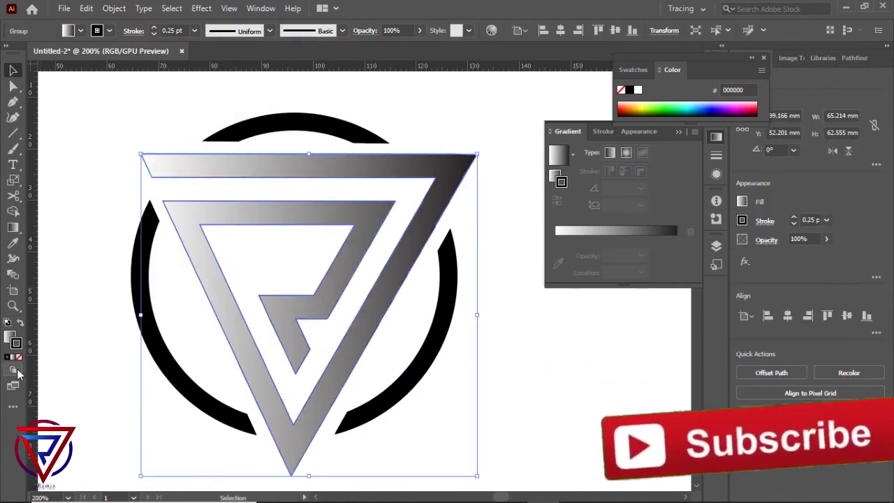
pyautogui.scroll(3, 179, 222)
pyautogui.scroll(3, 223, 228)
pyautogui.moveTo(220, 227); pyautogui.dragTo(71, 133)
pyautogui.scroll(-3, 161, 171)
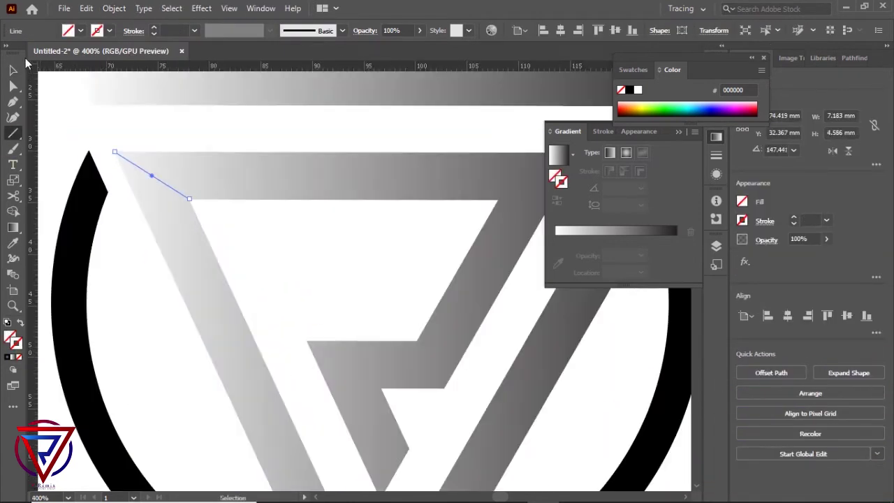
# Divide all artwork along the line, then isolate the triangle group and select the inner spiral
pyautogui.press('v')
pyautogui.hotkey('ctrl', 'a')
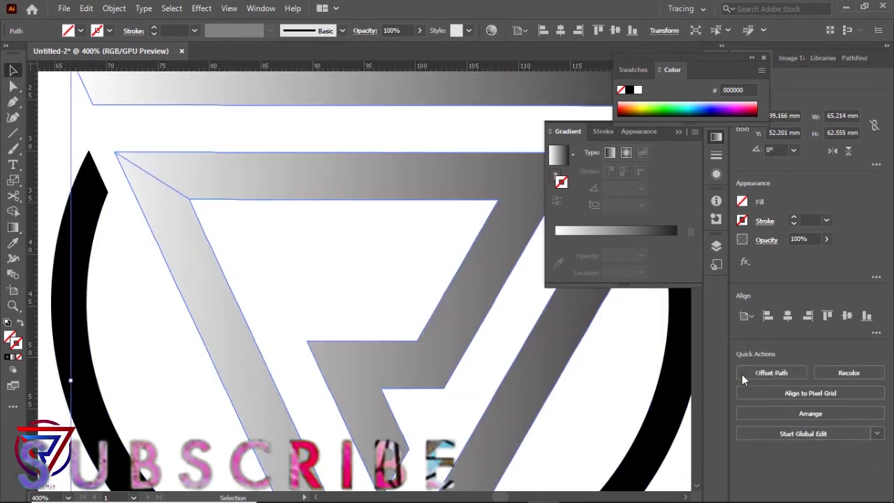
pyautogui.click(876, 381)
pyautogui.click(746, 455)
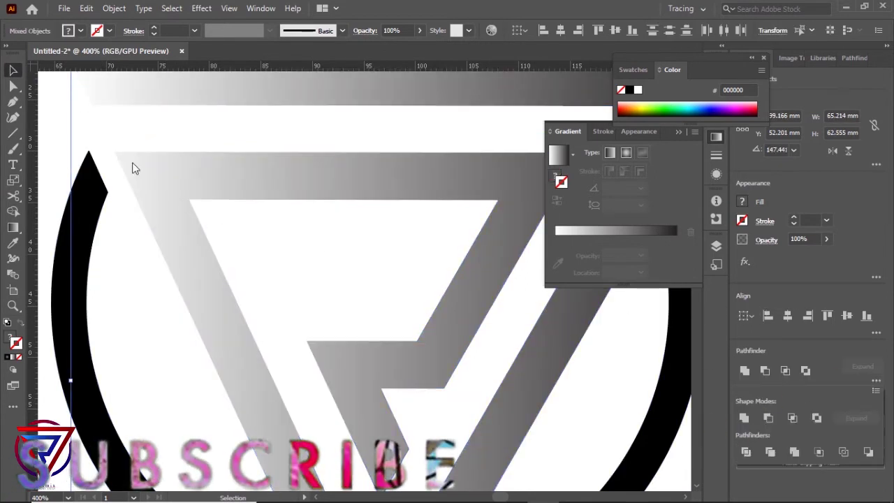
pyautogui.scroll(-2, 230, 230)
pyautogui.click(273, 208)
pyautogui.doubleClick(186, 154)
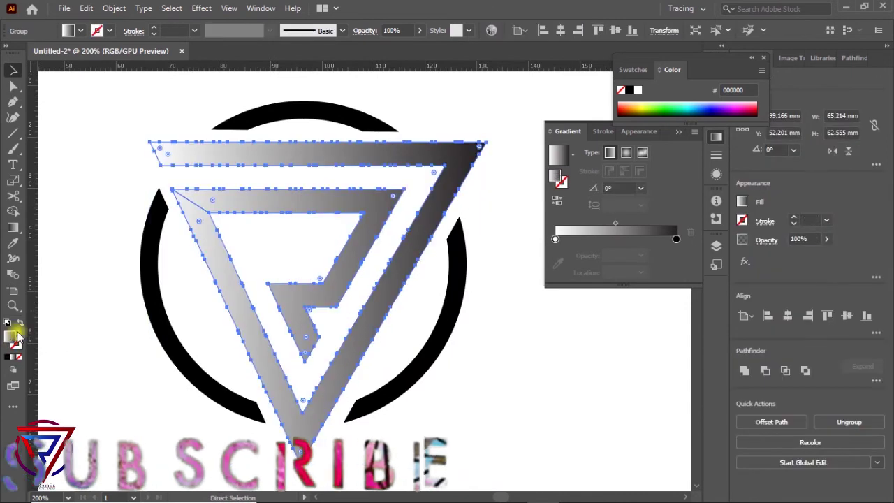
pyautogui.click(219, 214)
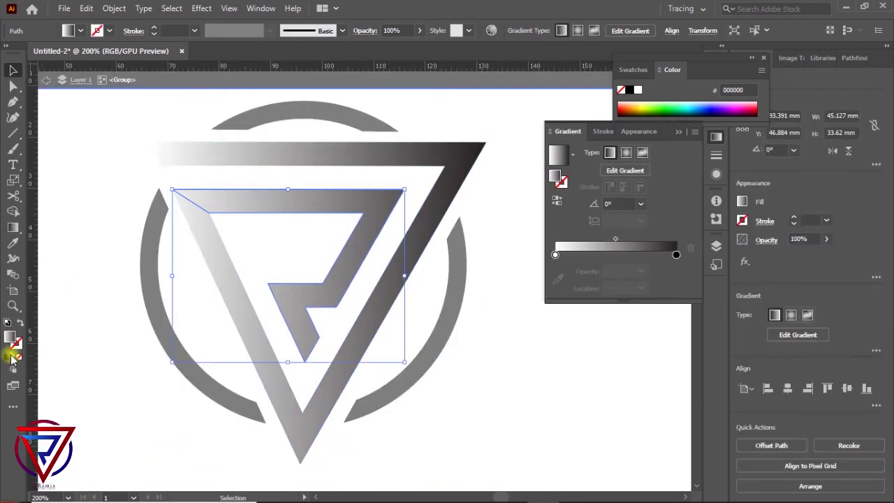
# Try the Gold Dust gradient on the inner shape, then exit group editing
pyautogui.click(572, 154)
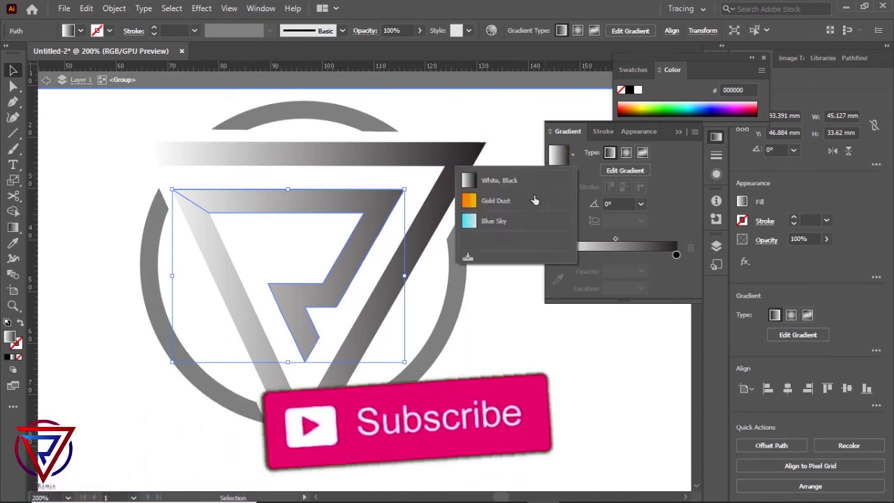
pyautogui.click(580, 200)
pyautogui.click(121, 141)
pyautogui.scroll(-1, 120, 141)
pyautogui.click(45, 80)
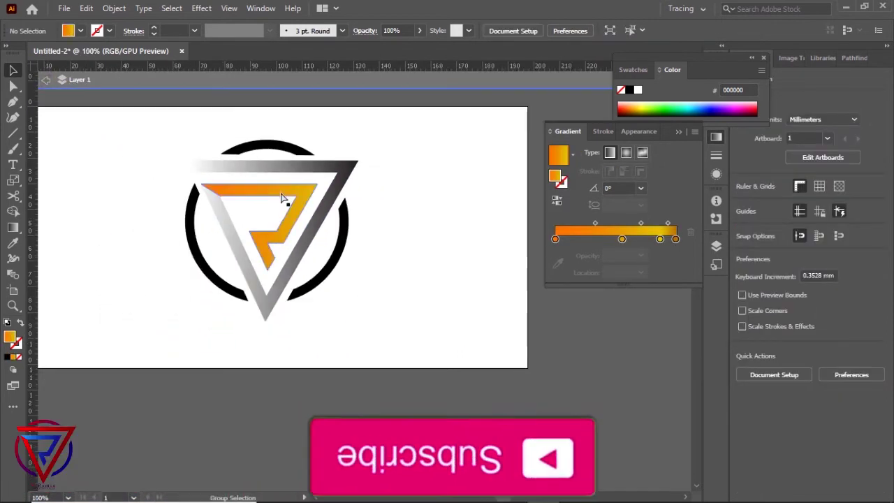
pyautogui.click(285, 295)
# Give the outer triangle the red gradient with the Eyedropper
pyautogui.click(326, 186)
pyautogui.press('i')
pyautogui.scroll(2, 325, 176)
pyautogui.click(292, 108)
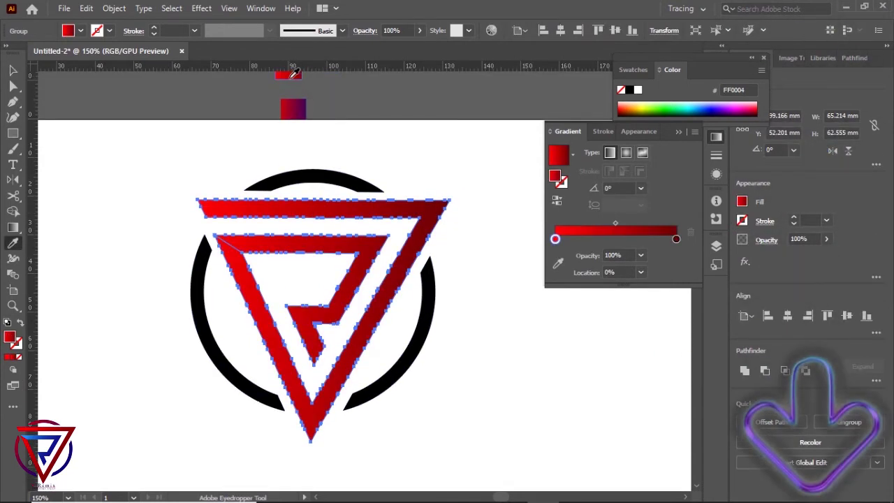
pyautogui.scroll(2, 300, 133)
# Give the inner spiral shape the blue gradient with the Eyedropper
pyautogui.press('a')
pyautogui.click(303, 278)
pyautogui.press('i')
pyautogui.scroll(2, 293, 210)
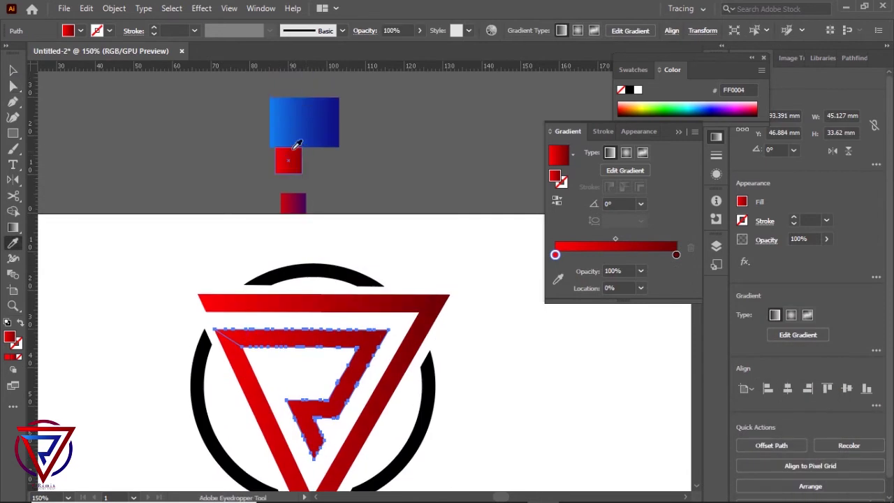
pyautogui.click(294, 132)
# Give the ring the red-to-purple gradient with the Eyedropper
pyautogui.scroll(-3, 314, 212)
pyautogui.keyDown('ctrl'); pyautogui.click(209, 201); pyautogui.keyUp('ctrl')
pyautogui.scroll(2, 285, 175)
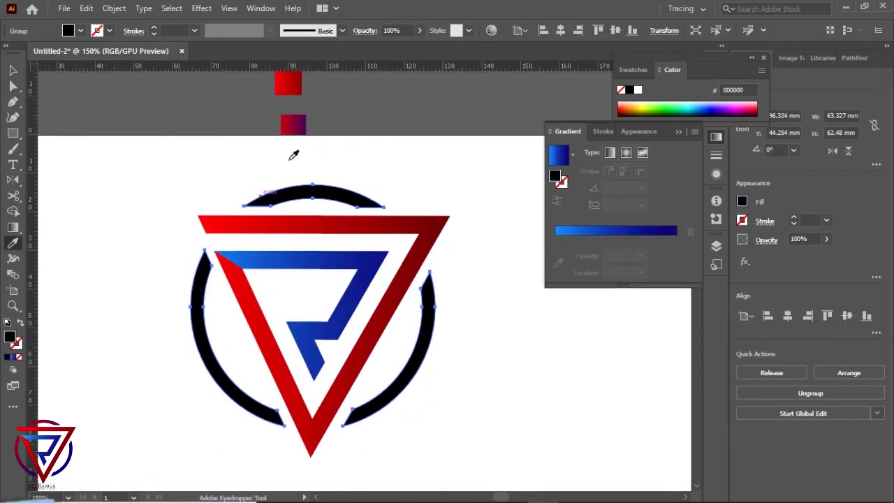
pyautogui.click(292, 125)
# Angle the ring's gradient diagonally from upper left to lower right
pyautogui.press('g')
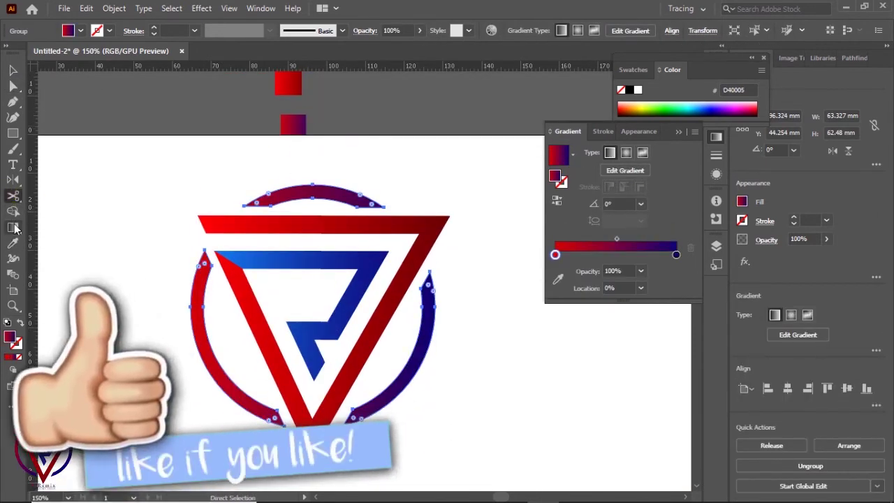
pyautogui.moveTo(239, 233)
pyautogui.mouseDown()
pyautogui.moveTo(264, 235)
pyautogui.moveTo(370, 340)
pyautogui.moveTo(403, 359)
pyautogui.mouseUp()
pyautogui.moveTo(190, 192); pyautogui.dragTo(382, 324)
pyautogui.moveTo(439, 337); pyautogui.dragTo(586, 423)
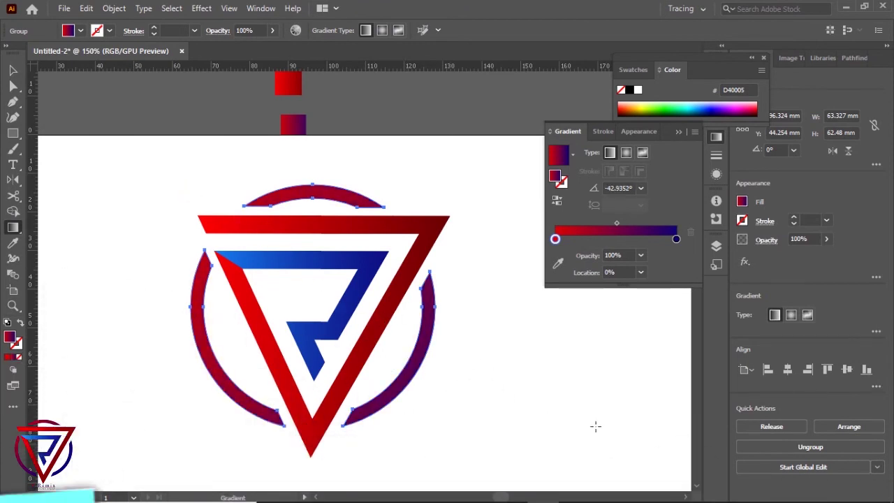
# Run the red triangle's gradient diagonally and adjust its start point
pyautogui.press('a')
pyautogui.click(278, 227)
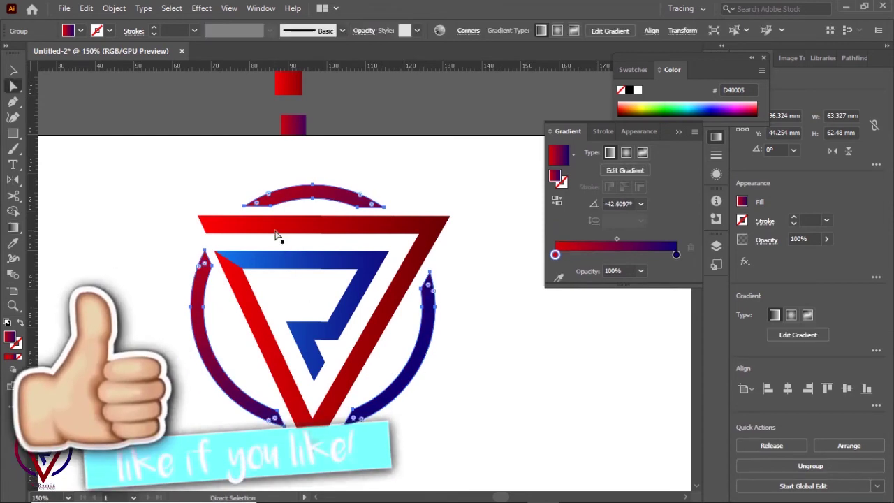
pyautogui.click(13, 227)
pyautogui.moveTo(204, 182); pyautogui.dragTo(359, 324)
pyautogui.moveTo(482, 350); pyautogui.dragTo(492, 351)
pyautogui.moveTo(204, 183)
pyautogui.mouseDown()
pyautogui.moveTo(182, 221)
pyautogui.moveTo(202, 232)
pyautogui.mouseUp()
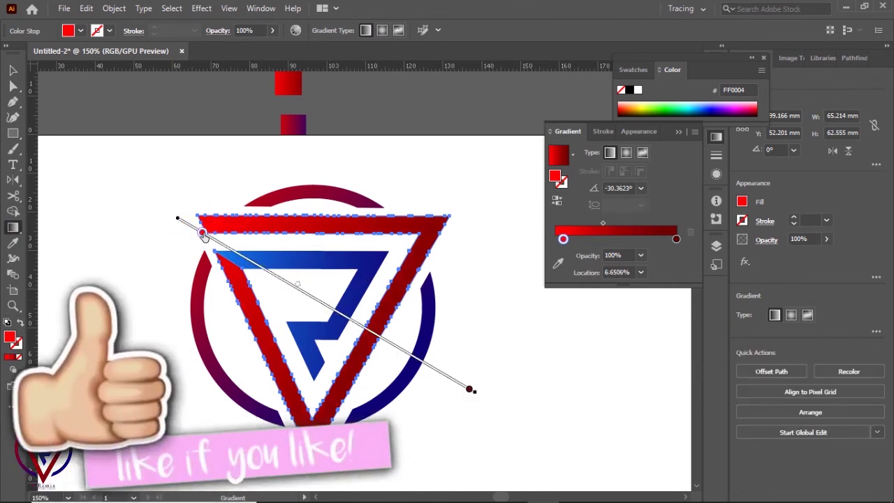
# Run the blue inner shape's gradient diagonally, shifting its start colour along the line
pyautogui.press('a')
pyautogui.click(303, 263)
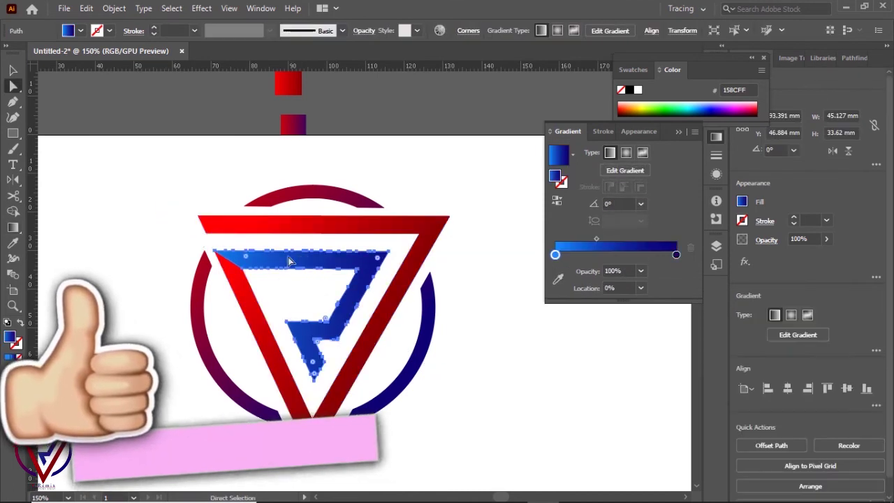
pyautogui.press('g')
pyautogui.moveTo(172, 201); pyautogui.dragTo(459, 389)
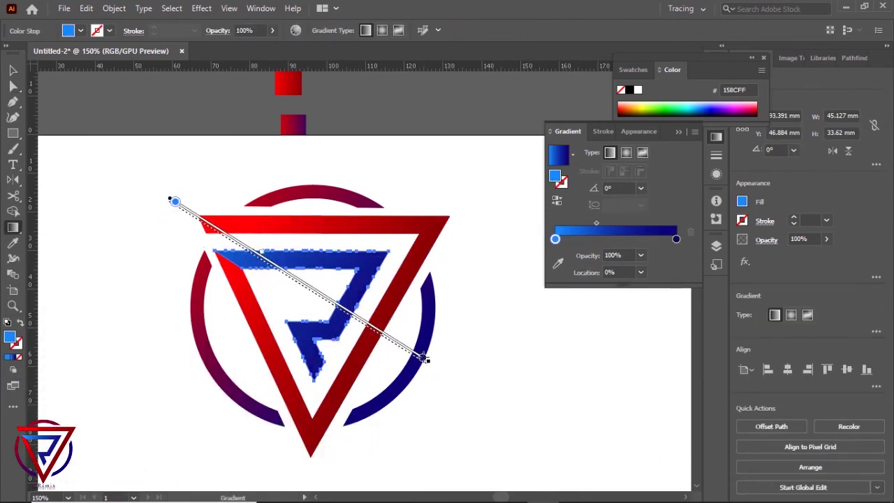
pyautogui.moveTo(175, 201); pyautogui.dragTo(241, 246)
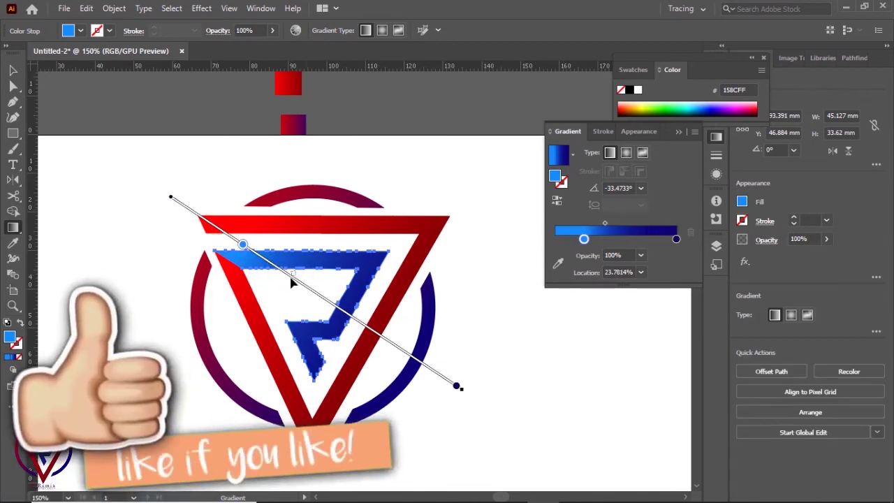
pyautogui.press('v')
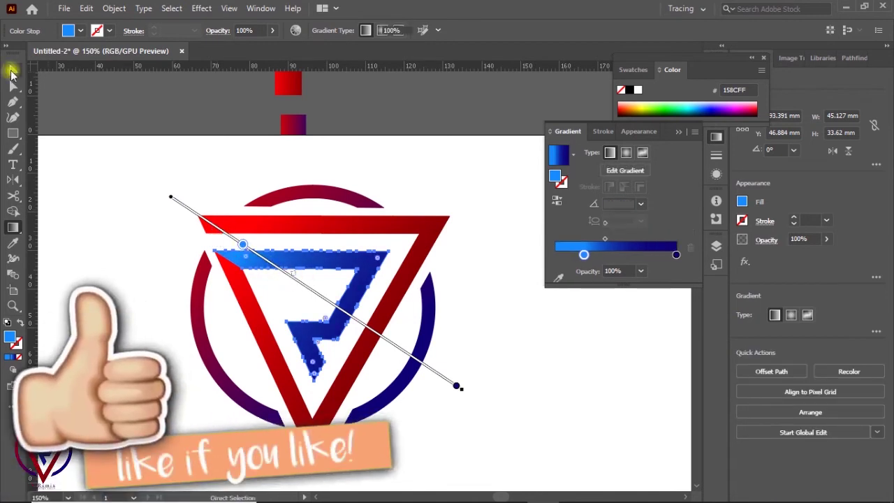
pyautogui.click(338, 276)
pyautogui.scroll(-2, 355, 303)
# Place a text line below the logo and replace the Lorem ipsum placeholder with 'V Remix'
pyautogui.scroll(2, 289, 285)
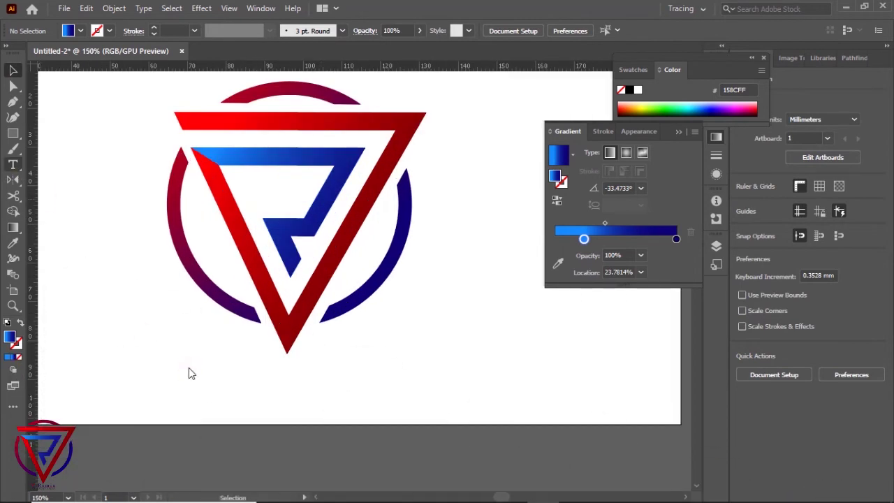
pyautogui.click(190, 366)
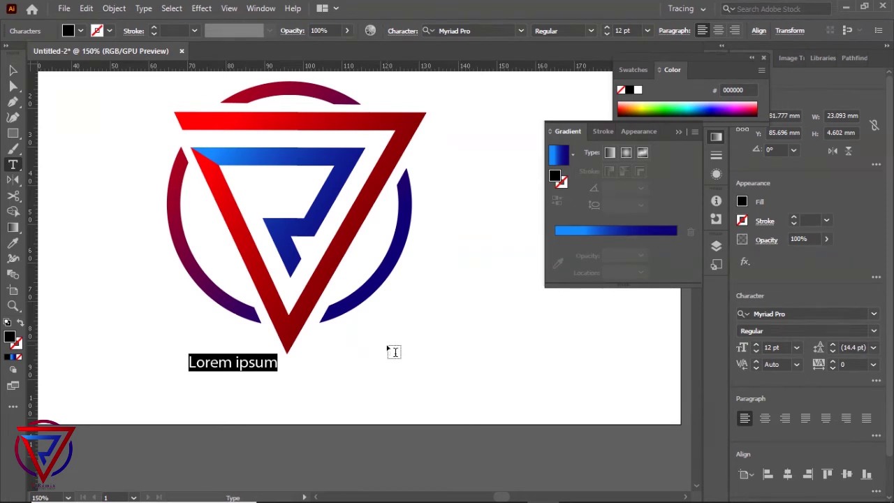
pyautogui.press('Escape')
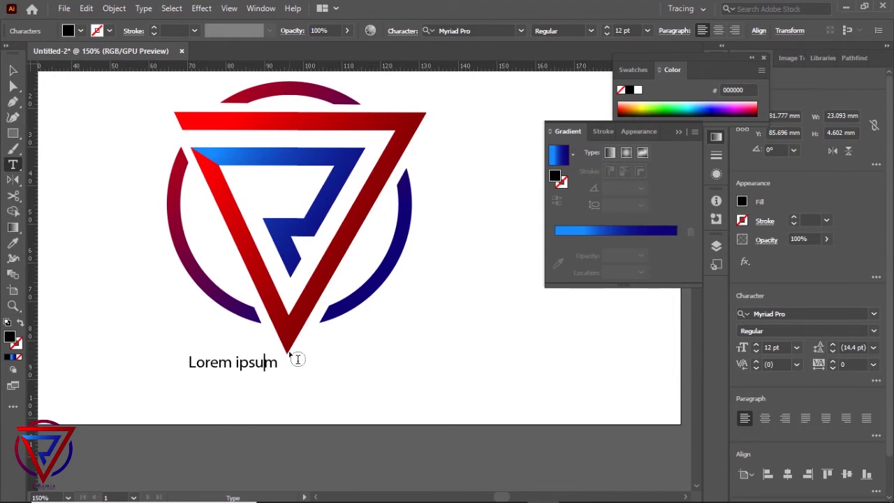
pyautogui.click(293, 362)
pyautogui.hotkey('ctrl', 'a')
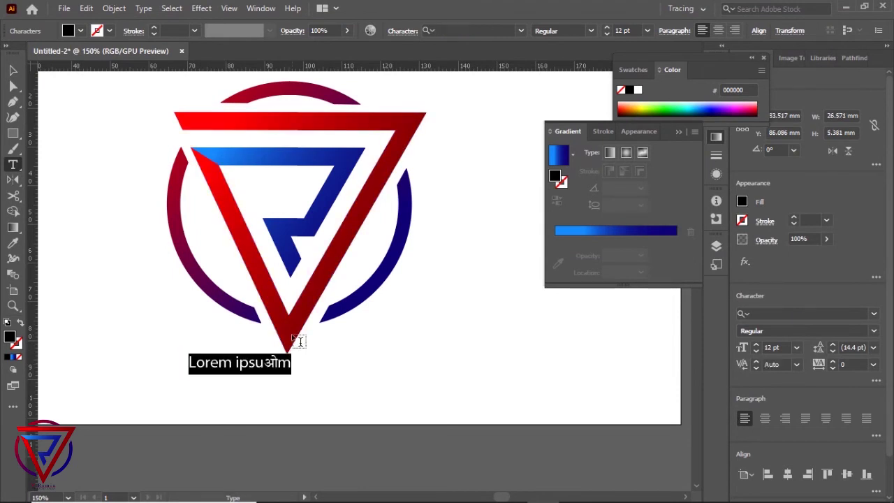
pyautogui.press('super+space')
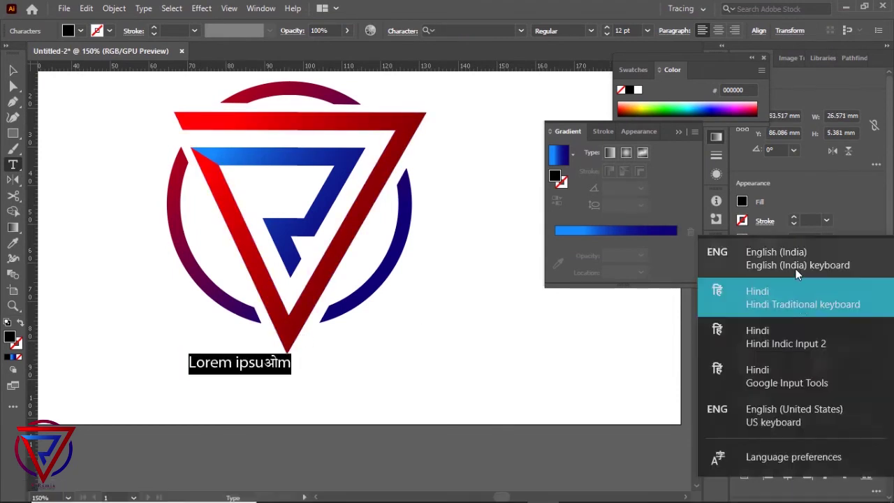
pyautogui.write('V RE')
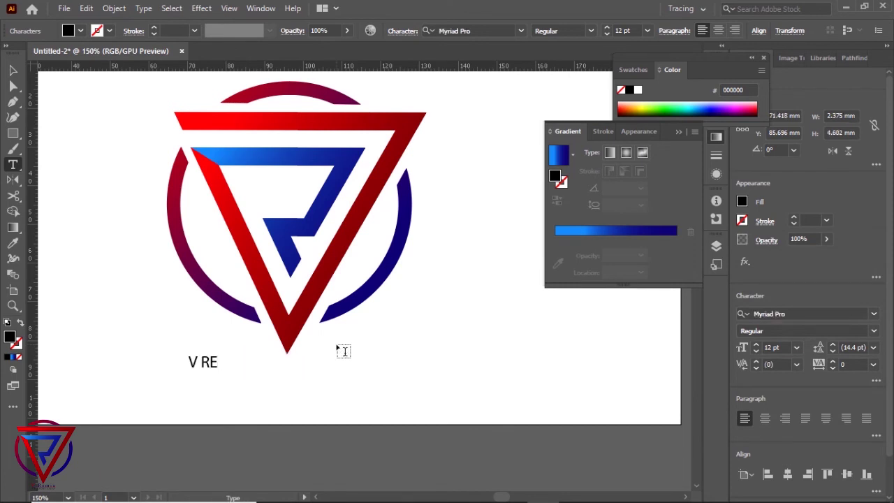
pyautogui.press('BackSpace')
pyautogui.write('mix')
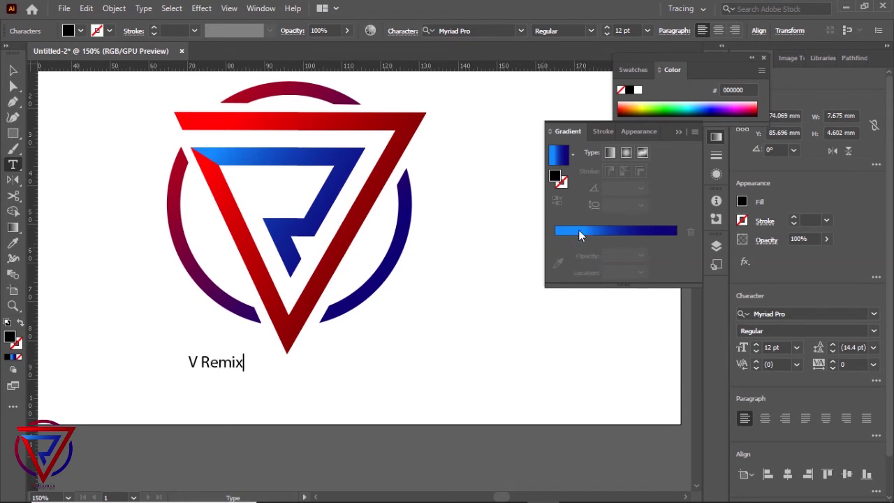
# Set 'V Remix' in Minion Variable Concept and centre it under the logo
pyautogui.moveTo(244, 361); pyautogui.dragTo(177, 365)
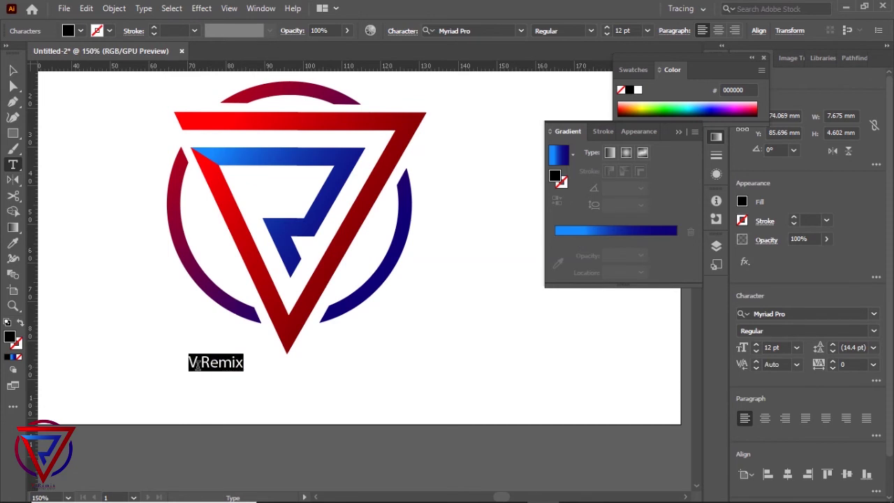
pyautogui.hscroll(-2, 231, 377)
pyautogui.click(873, 314)
pyautogui.click(768, 398)
pyautogui.press('ctrl')
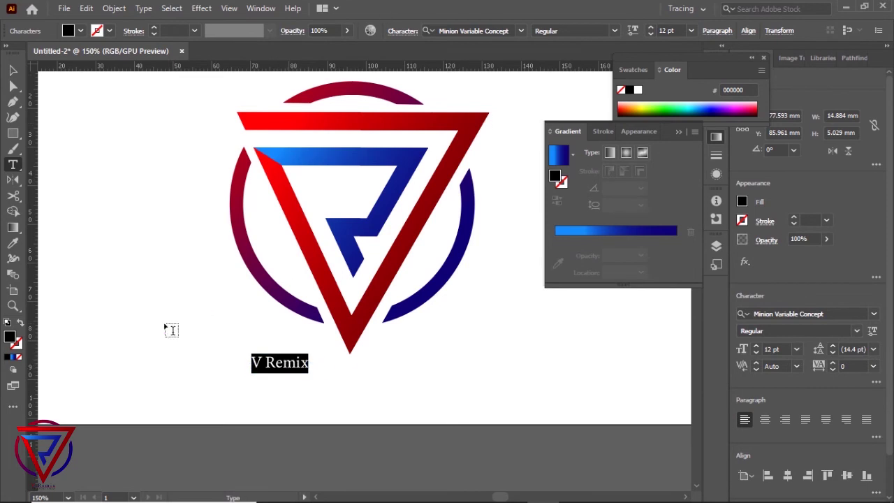
pyautogui.moveTo(300, 373); pyautogui.dragTo(356, 370)
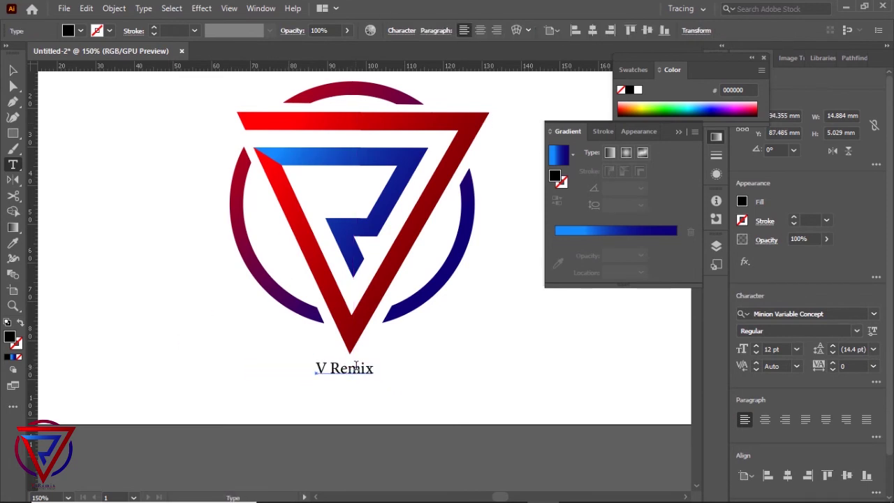
# Colour the letter V red and the word Remix dark navy
pyautogui.doubleClick(325, 372)
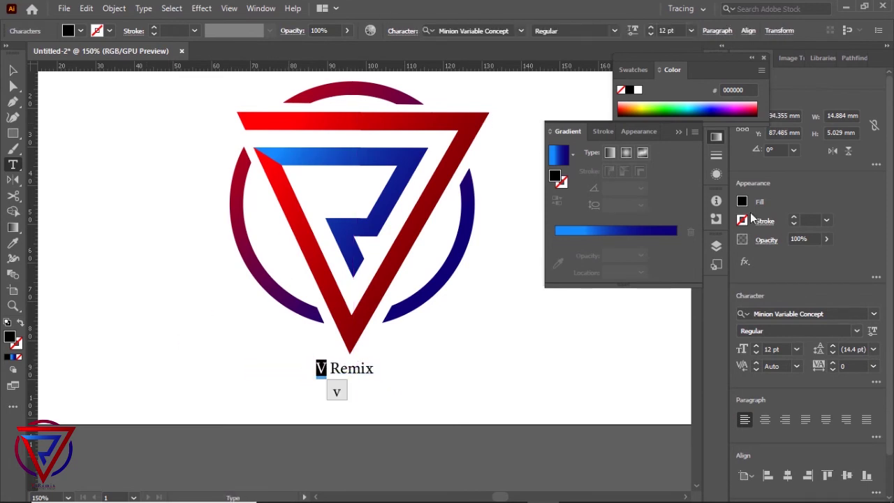
pyautogui.click(759, 103)
pyautogui.moveTo(331, 368); pyautogui.dragTo(374, 369)
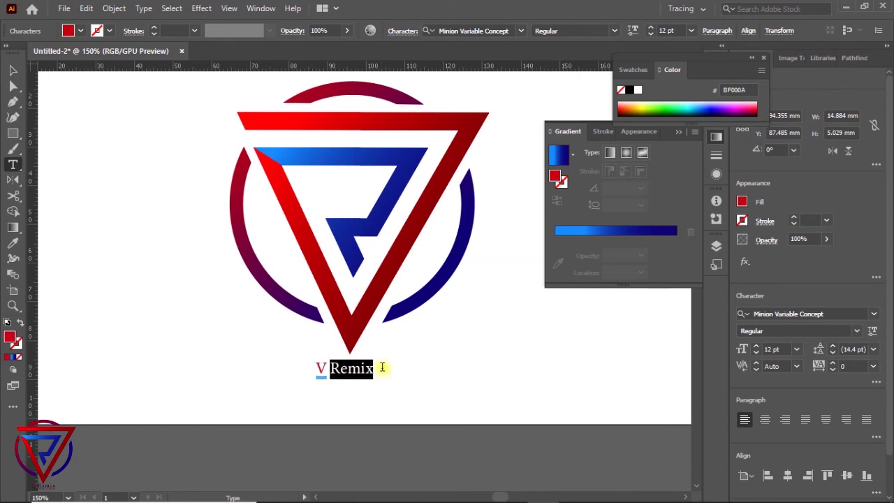
pyautogui.click(710, 112)
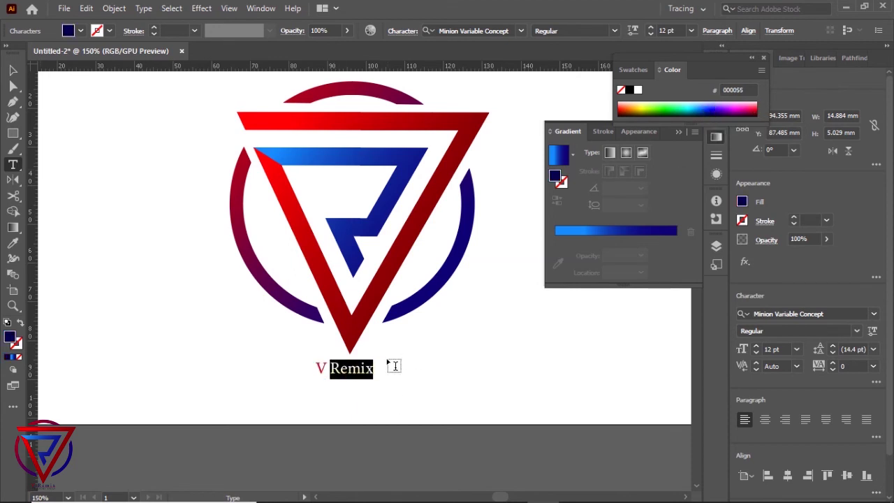
pyautogui.press('Right')
pyautogui.doubleClick(334, 367)
pyautogui.click(714, 109)
pyautogui.press('Escape')
pyautogui.moveTo(386, 379); pyautogui.dragTo(302, 357)
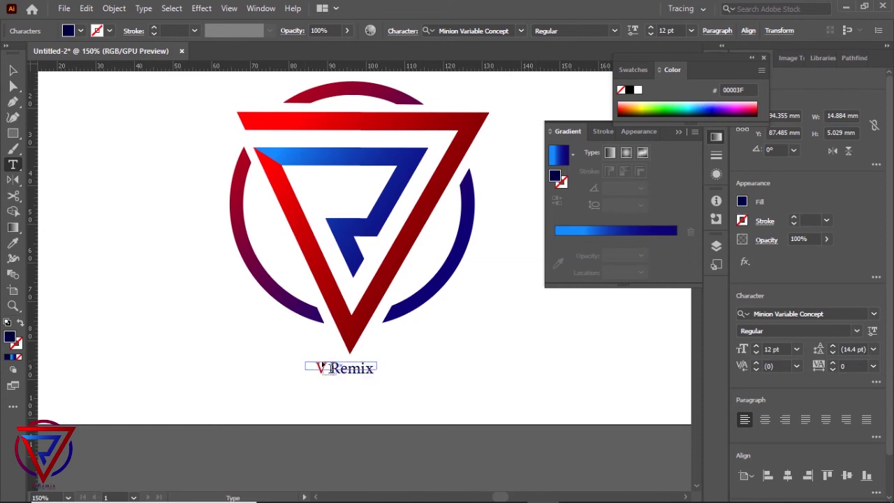
# Set the tracking of 'V Remix' to 250
pyautogui.tripleClick(359, 371)
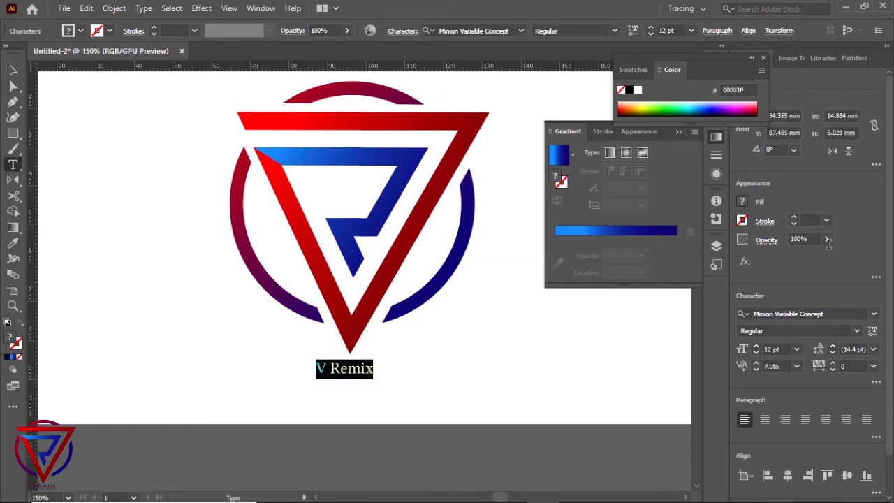
pyautogui.click(855, 366)
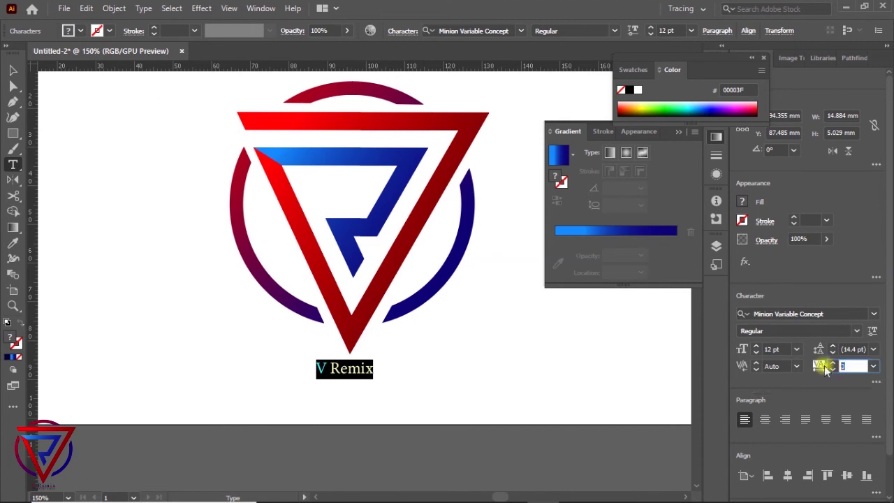
pyautogui.write('250')
pyautogui.press('Return')
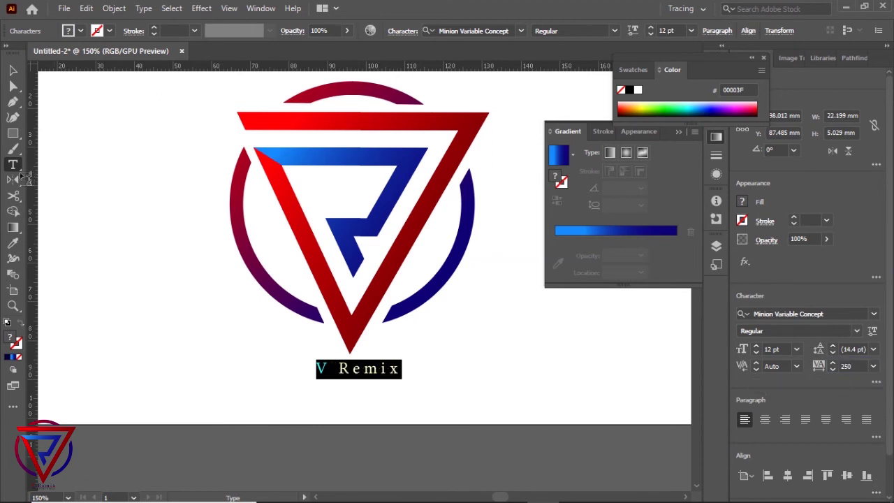
# Start a new text line and begin typing a name in capitals
pyautogui.click(14, 163)
pyautogui.click(180, 363)
pyautogui.write('VIRENDRA YADAV')
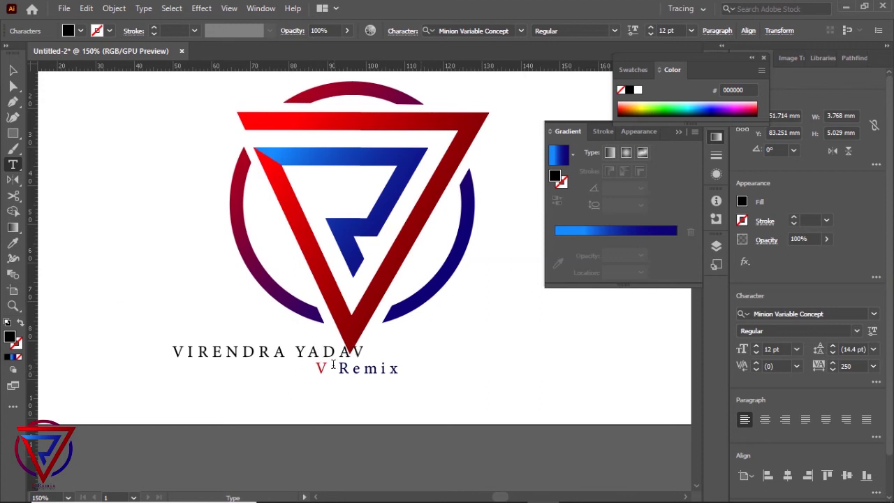
# Move the name line below V Remix and shrink it to 5 pt
pyautogui.moveTo(218, 347); pyautogui.dragTo(335, 383)
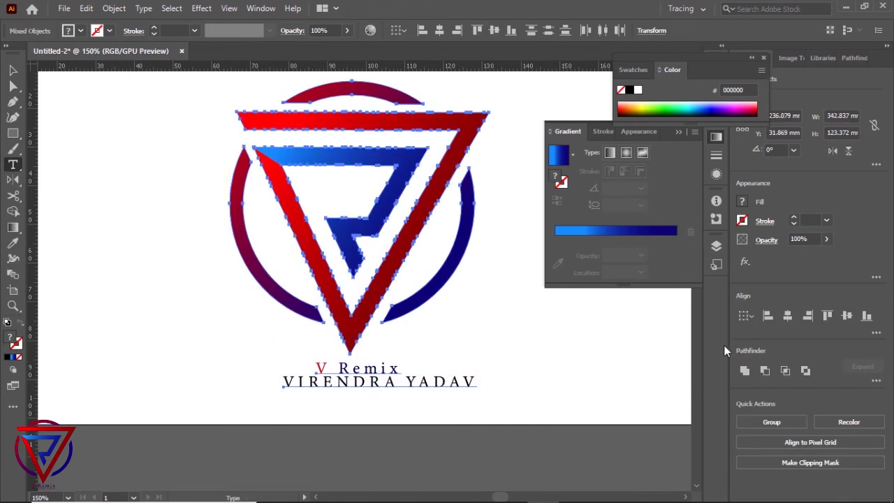
pyautogui.moveTo(440, 382); pyautogui.dragTo(285, 386)
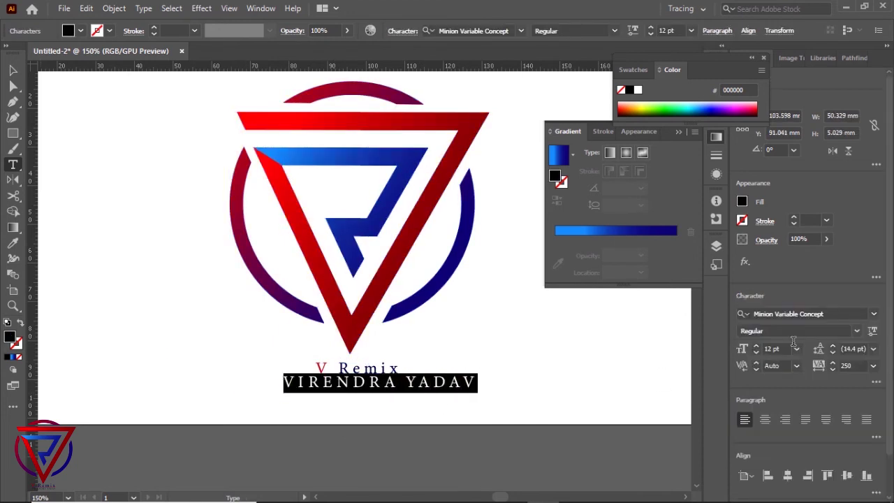
pyautogui.scroll(-4, 784, 349)
pyautogui.scroll(-1, 783, 349)
pyautogui.scroll(-1, 783, 349)
pyautogui.scroll(-1, 783, 349)
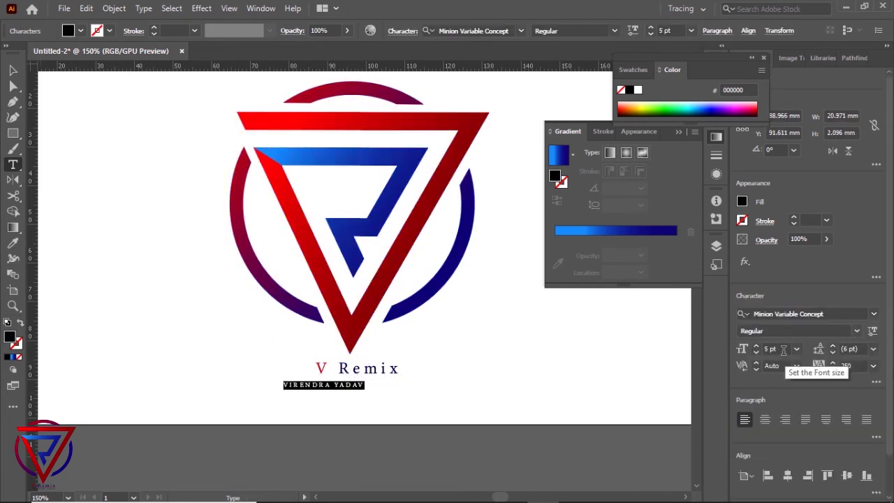
pyautogui.press('Escape')
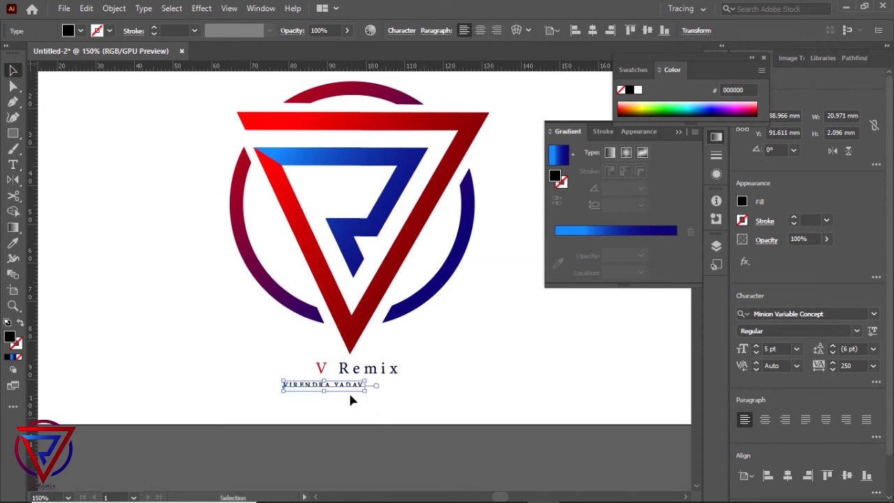
# Centre the name line just below V Remix
pyautogui.scroll(3, 371, 386)
pyautogui.scroll(2, 439, 399)
pyautogui.hscroll(-3, 399, 389)
pyautogui.hscroll(-3, 399, 383)
pyautogui.moveTo(327, 347); pyautogui.dragTo(401, 327)
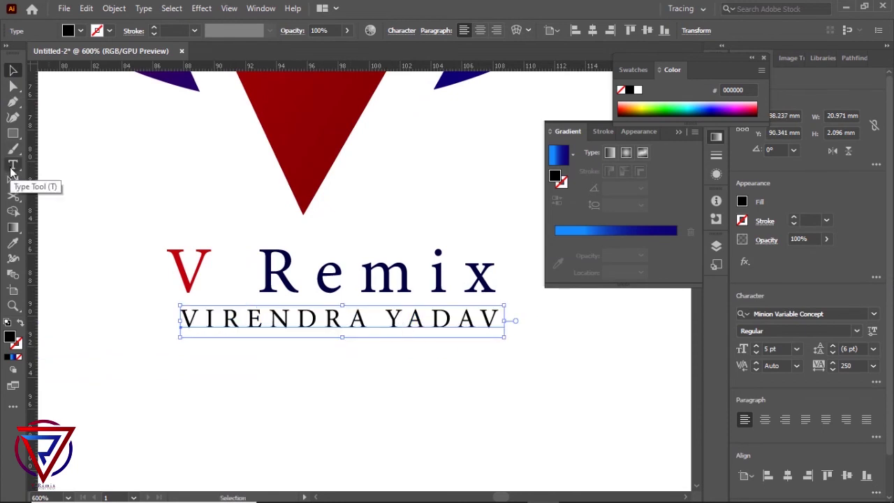
# Draw a thin horizontal divider line between V Remix and the name line
pyautogui.moveTo(13, 133); pyautogui.dragTo(74, 198)
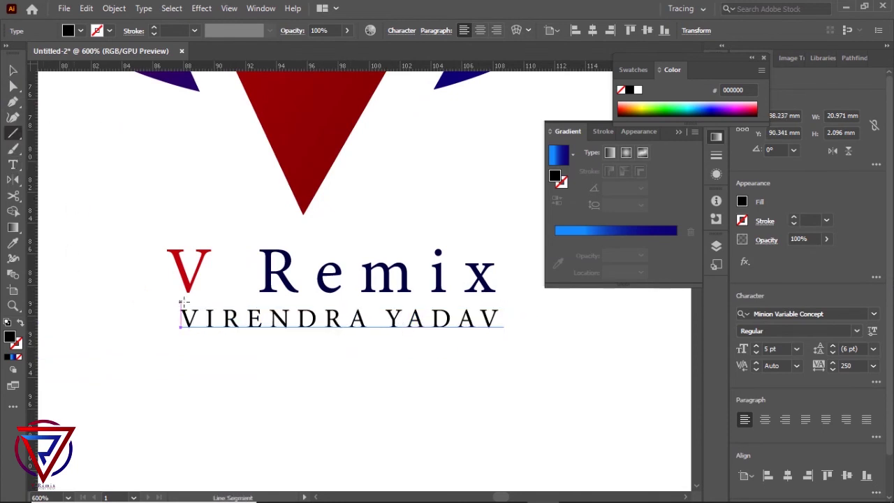
pyautogui.moveTo(167, 304); pyautogui.dragTo(508, 304)
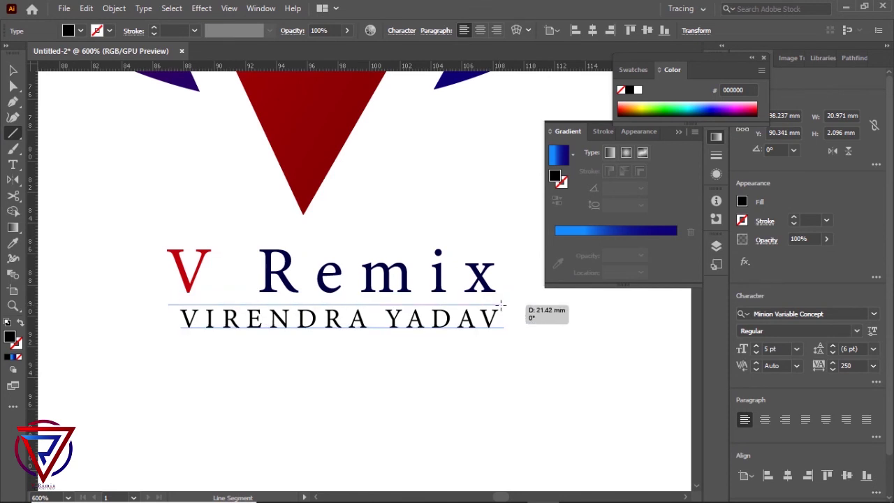
pyautogui.click(12, 67)
pyautogui.click(80, 265)
pyautogui.click(170, 304)
pyautogui.click(158, 252)
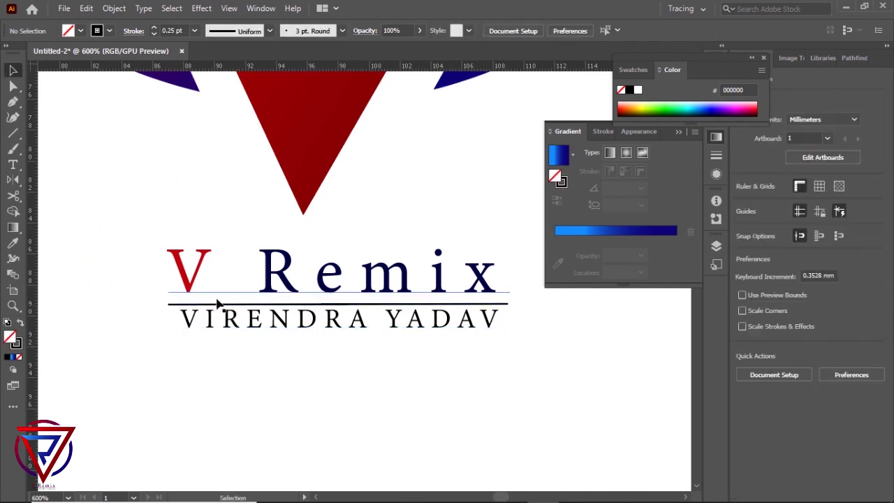
pyautogui.click(233, 304)
pyautogui.scroll(1, 180, 283)
pyautogui.scroll(-5, 179, 283)
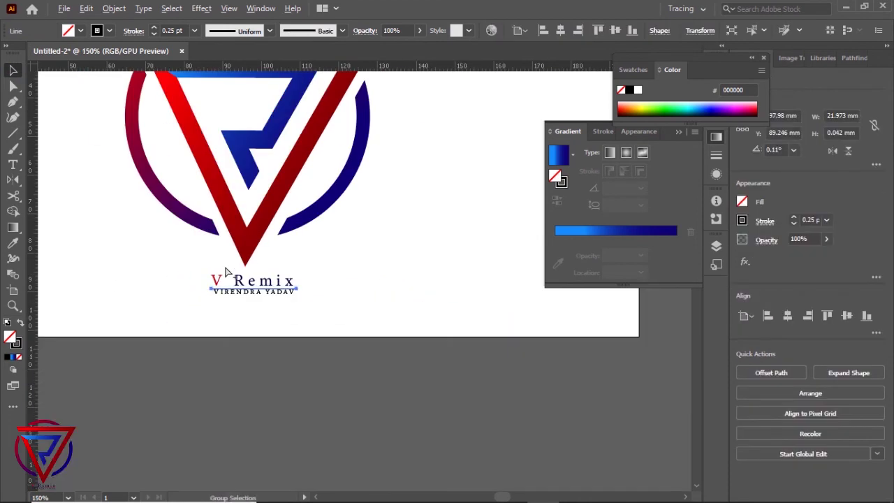
pyautogui.click(16, 342)
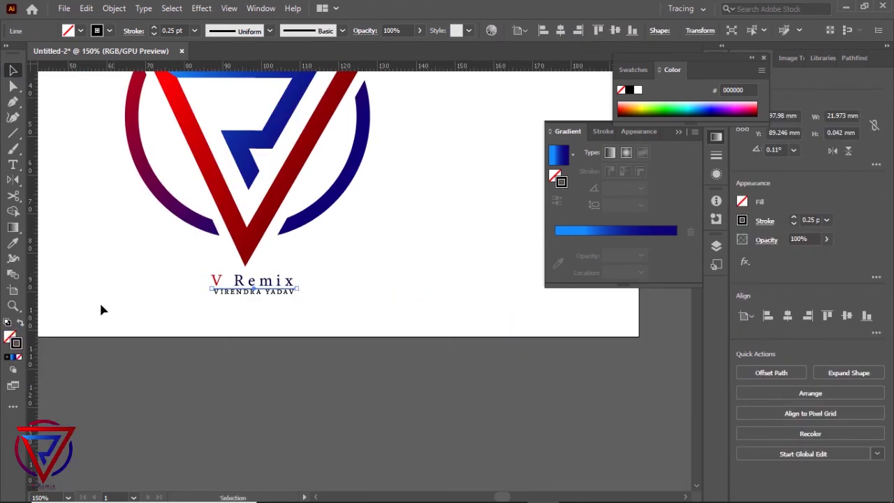
# Apply a gradient stroke to the divider line and the small purple sample square
pyautogui.click(13, 358)
pyautogui.scroll(3, 273, 301)
pyautogui.scroll(-3, 166, 254)
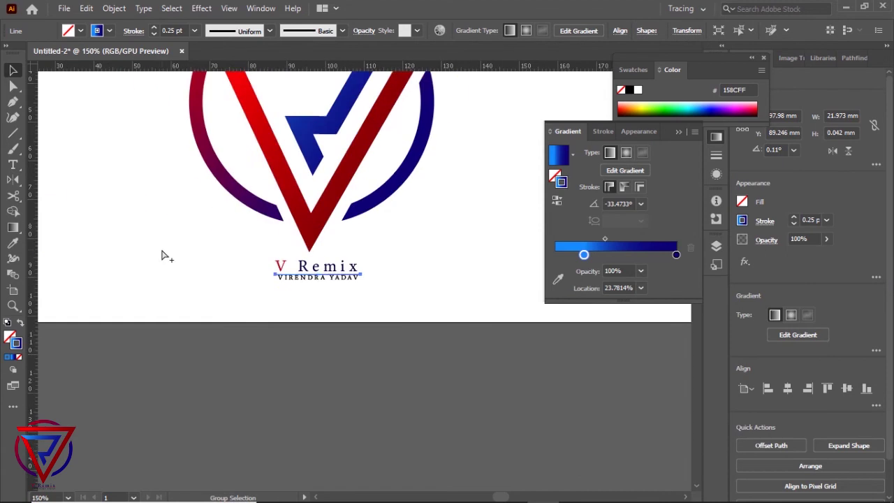
pyautogui.scroll(3, 287, 246)
pyautogui.scroll(3, 286, 246)
pyautogui.scroll(1, 295, 176)
pyautogui.click(293, 184)
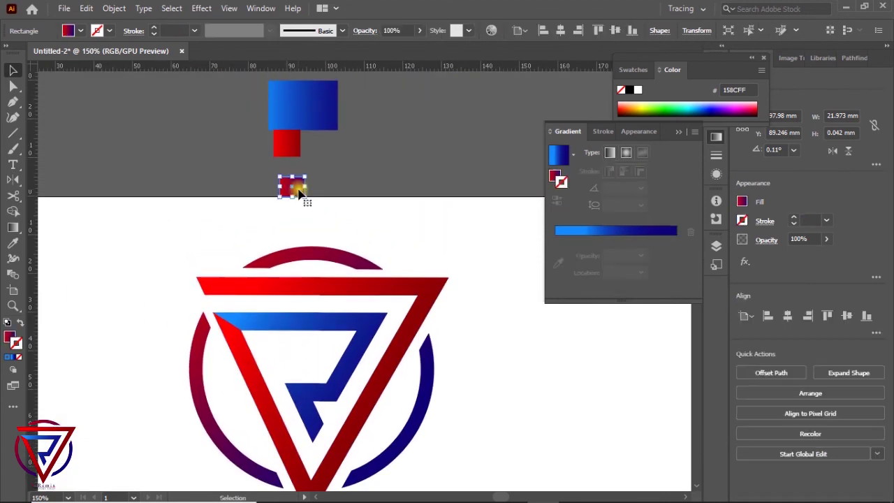
pyautogui.click(13, 357)
pyautogui.scroll(-5, 267, 361)
pyautogui.scroll(4, 279, 367)
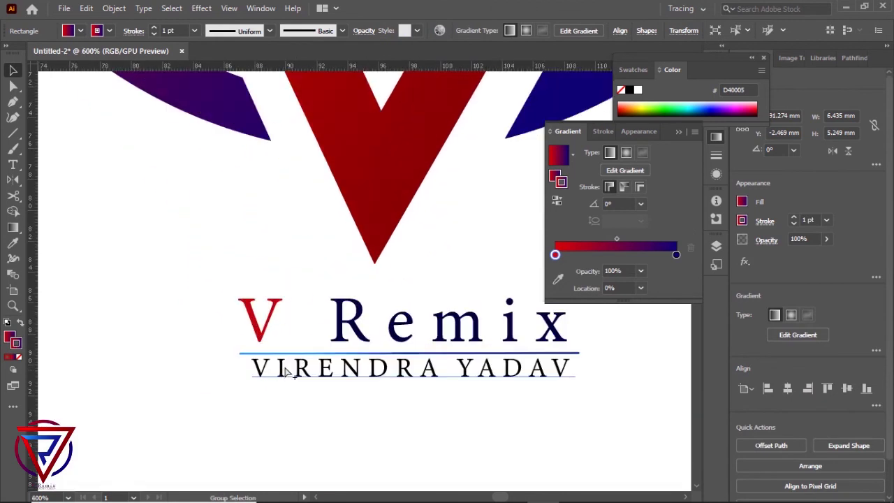
pyautogui.scroll(1, 285, 370)
# Copy the square's red-to-blue gradient onto the divider line's stroke with the Eyedropper
pyautogui.click(265, 343)
pyautogui.scroll(3, 285, 324)
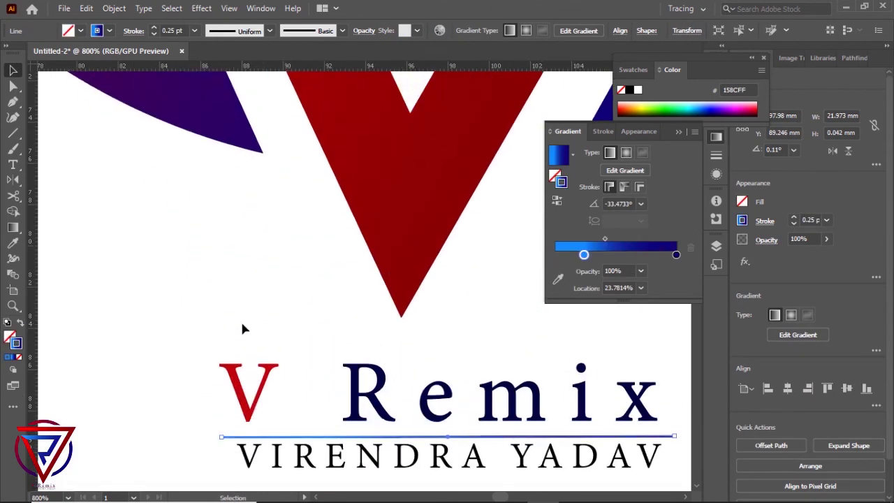
pyautogui.press('i')
pyautogui.click(192, 119)
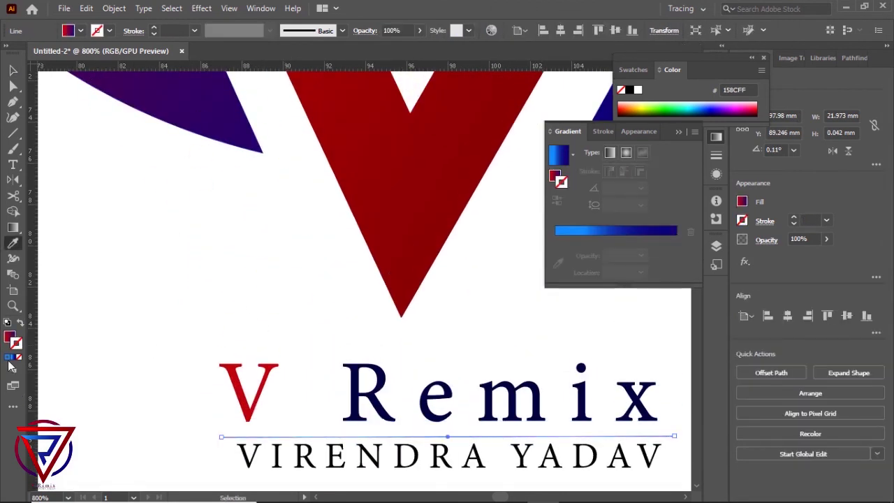
pyautogui.click(16, 343)
pyautogui.press('.')
pyautogui.scroll(-1, 206, 351)
pyautogui.scroll(-1, 180, 31)
pyautogui.scroll(-1, 181, 31)
# Flip the divider line's endpoints so its gradient runs blue to red
pyautogui.click(12, 70)
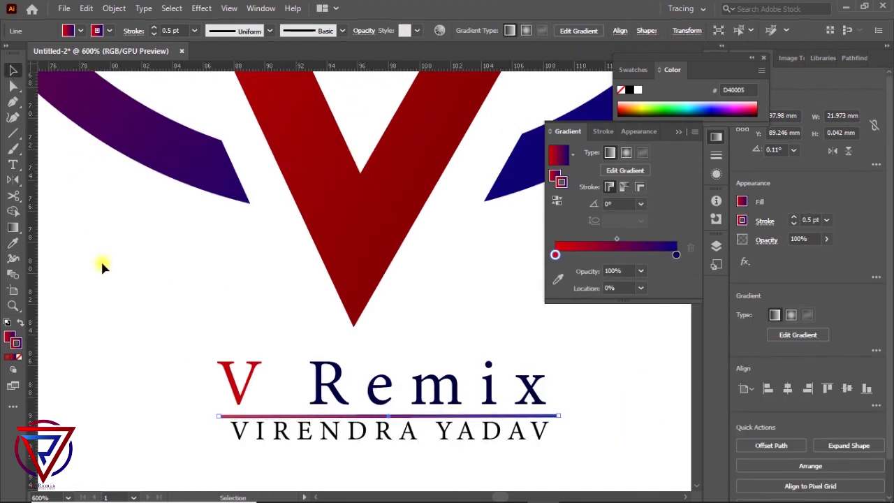
pyautogui.click(100, 259)
pyautogui.scroll(-2, 160, 283)
pyautogui.scroll(3, 268, 357)
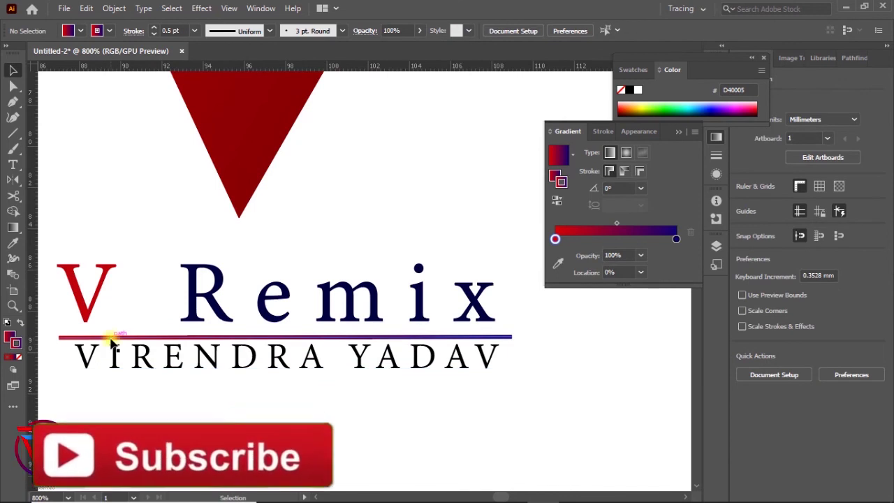
pyautogui.moveTo(111, 337); pyautogui.dragTo(111, 329)
pyautogui.scroll(2, 66, 327)
pyautogui.moveTo(51, 342); pyautogui.dragTo(60, 340)
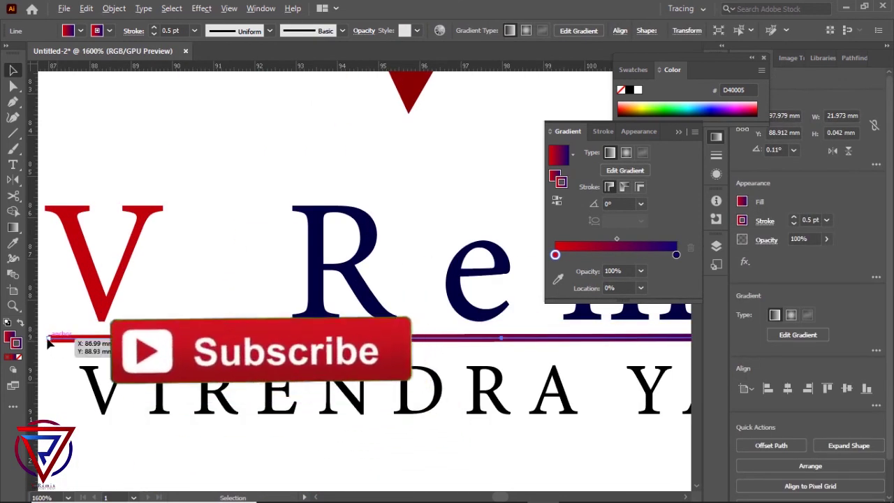
pyautogui.scroll(-2, 60, 343)
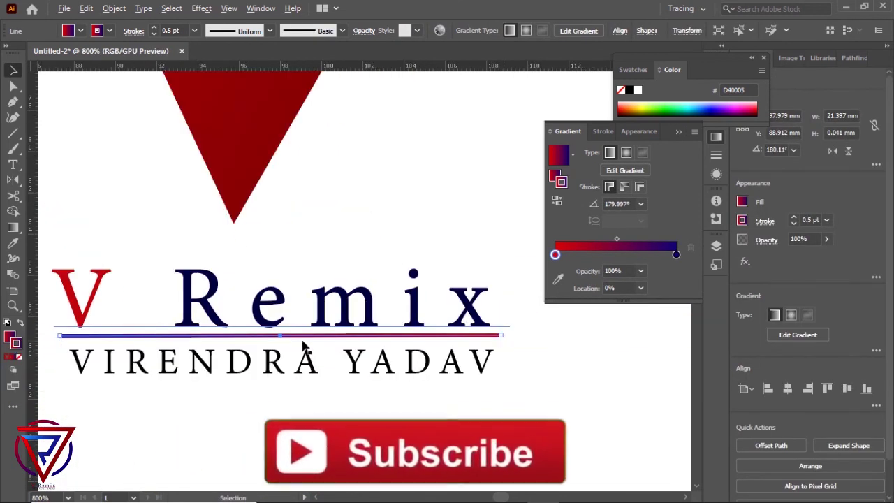
# Pull in the divider line's right end to fit under V Remix
pyautogui.moveTo(503, 338); pyautogui.dragTo(497, 342)
pyautogui.click(527, 349)
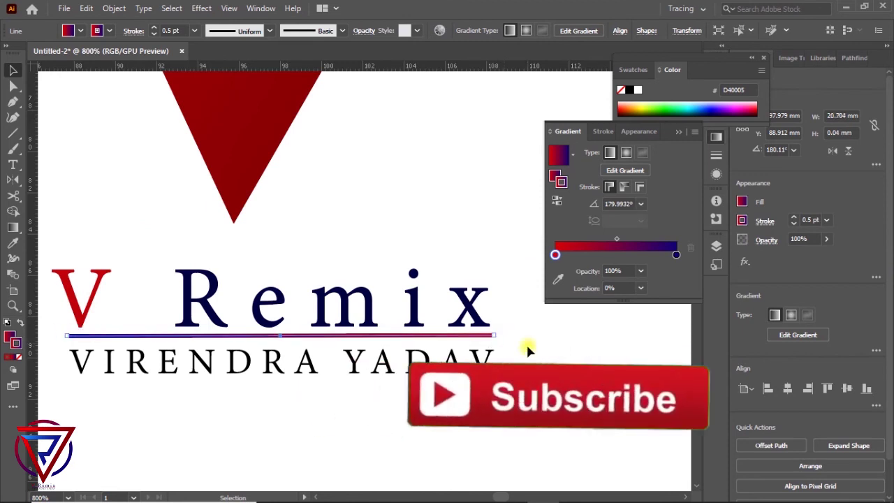
pyautogui.scroll(-2, 517, 345)
pyautogui.scroll(-3, 419, 353)
pyautogui.scroll(1, 294, 347)
pyautogui.scroll(-1, 293, 347)
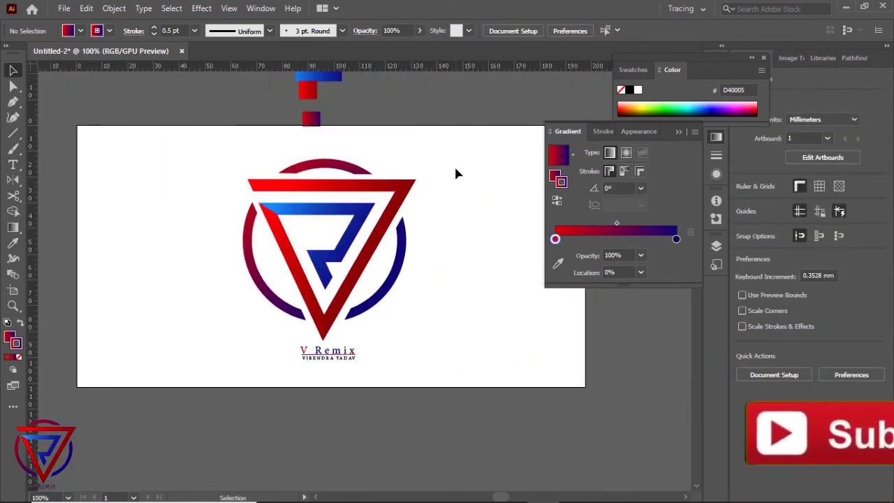
# Tuck the sample square onto the red square and enlarge the logo to about 79 × 92 mm
pyautogui.moveTo(198, 405); pyautogui.dragTo(291, 280)
pyautogui.moveTo(311, 118); pyautogui.dragTo(320, 95)
pyautogui.moveTo(140, 415)
pyautogui.mouseDown()
pyautogui.moveTo(419, 364)
pyautogui.moveTo(447, 397)
pyautogui.mouseUp()
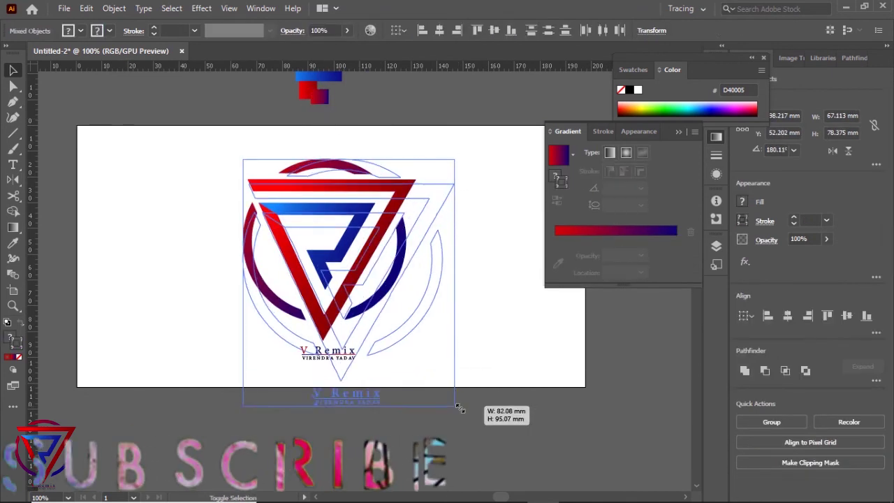
pyautogui.moveTo(393, 323)
pyautogui.mouseDown()
pyautogui.moveTo(382, 302)
pyautogui.moveTo(353, 320)
pyautogui.mouseUp()
pyautogui.scroll(1, 435, 265)
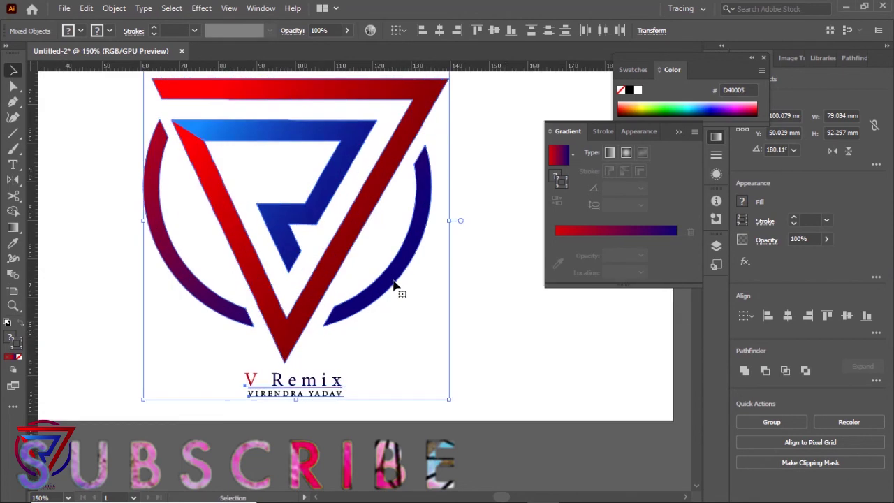
pyautogui.click(502, 318)
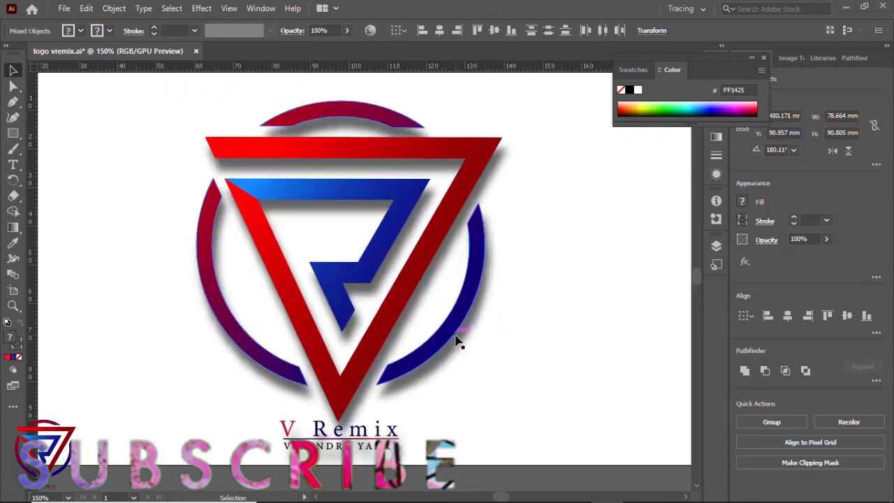
pyautogui.scroll(-2, 433, 356)
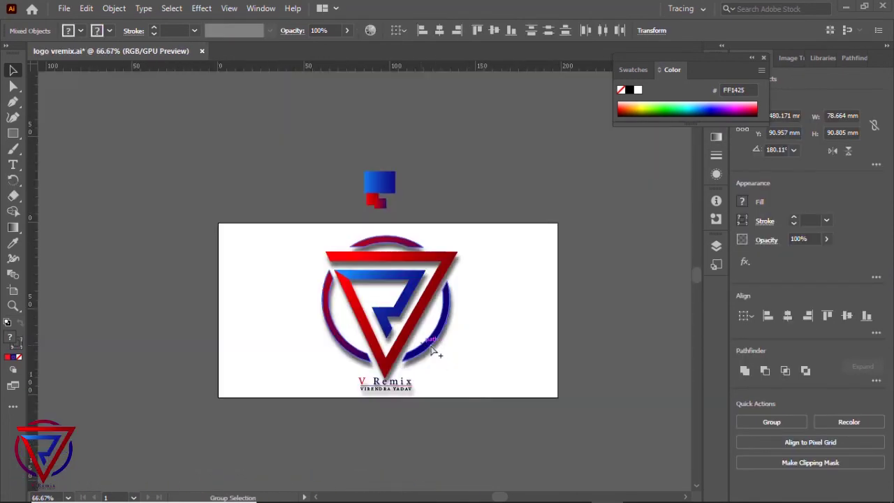
pyautogui.scroll(1, 436, 357)
# Draw a 197.6 × 101.6 mm artboard-sized rectangle filled with the White, Black gradient preset
pyautogui.press('m')
pyautogui.moveTo(106, 163)
pyautogui.mouseDown()
pyautogui.moveTo(533, 346)
pyautogui.moveTo(613, 424)
pyautogui.mouseUp()
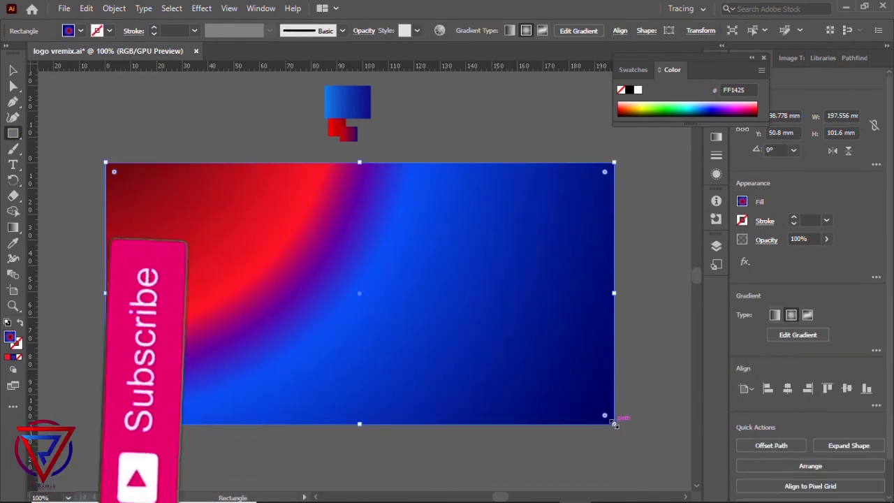
pyautogui.click(716, 137)
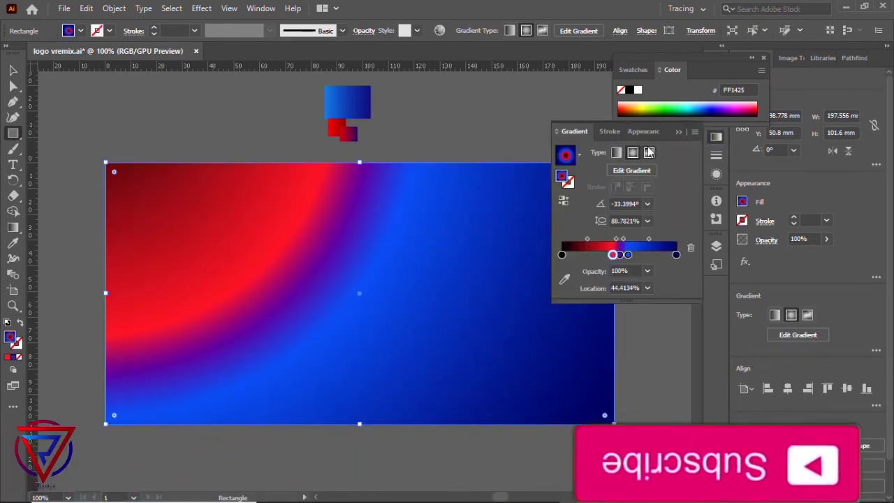
pyautogui.click(578, 154)
pyautogui.click(488, 179)
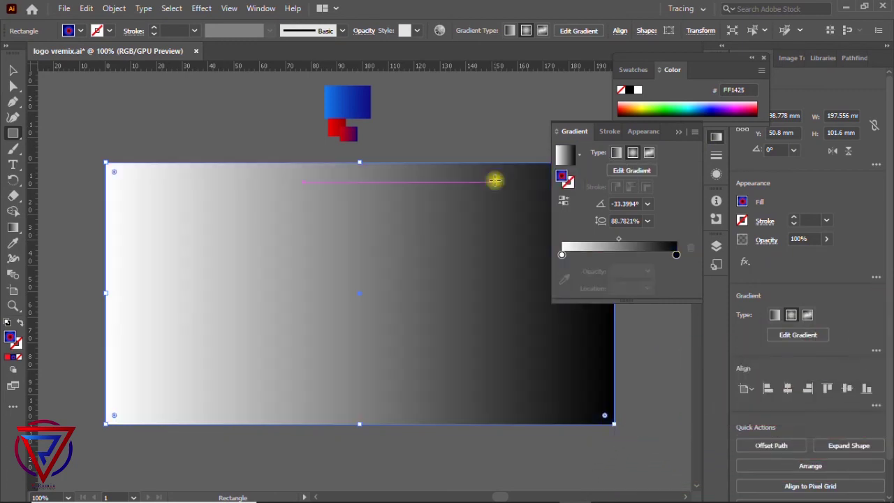
# Send the gradient rectangle to the back, behind the logo
pyautogui.scroll(-1, 196, 221)
pyautogui.press('v')
pyautogui.rightClick(160, 221)
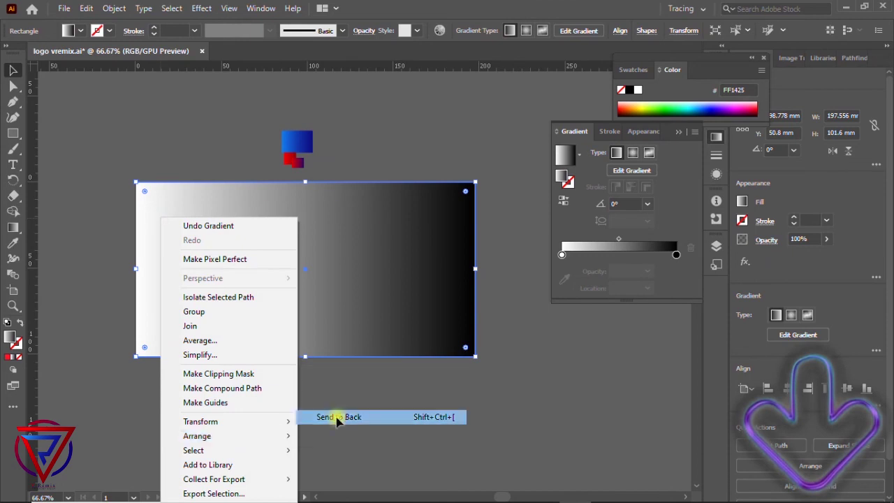
pyautogui.click(335, 420)
pyautogui.scroll(1, 326, 252)
pyautogui.scroll(-1, 333, 346)
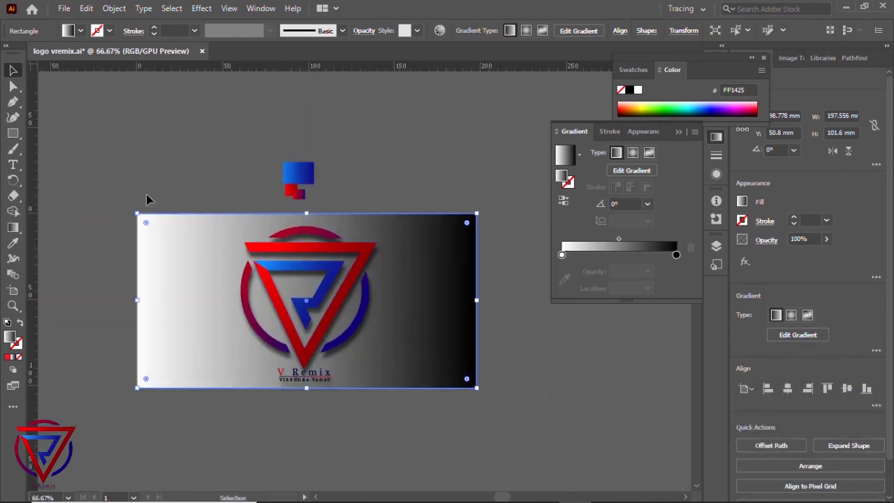
pyautogui.click(13, 227)
# Run the background gradient diagonally, moving the white stop inward and the black stop to about 95%
pyautogui.moveTo(120, 171)
pyautogui.mouseDown()
pyautogui.moveTo(553, 422)
pyautogui.moveTo(551, 445)
pyautogui.mouseUp()
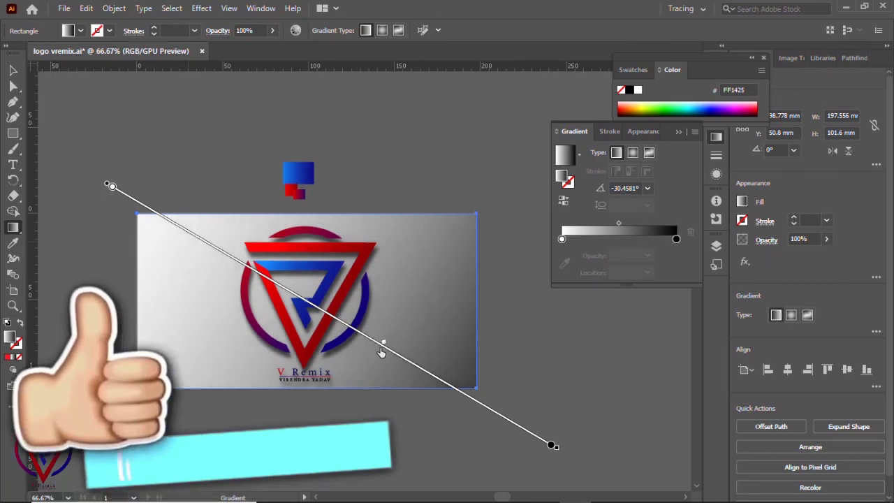
pyautogui.press('ctrl')
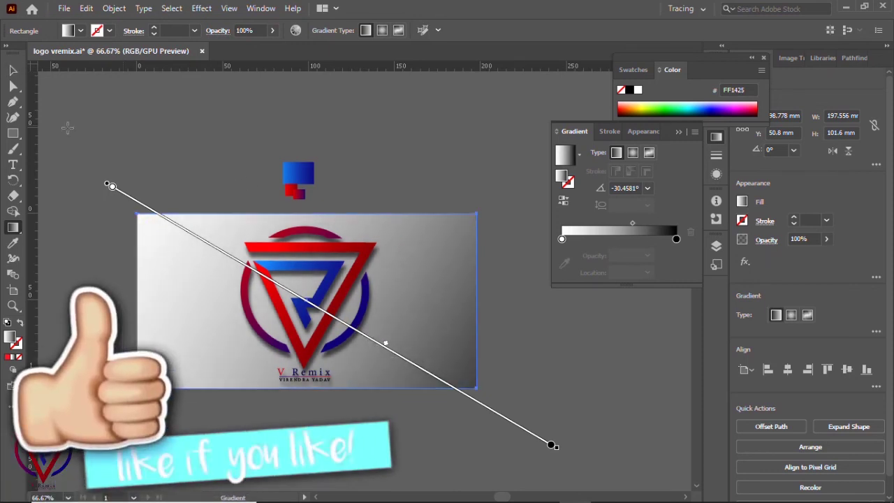
pyautogui.moveTo(112, 186)
pyautogui.mouseDown()
pyautogui.moveTo(141, 204)
pyautogui.moveTo(132, 199)
pyautogui.mouseUp()
pyautogui.scroll(-1, 133, 200)
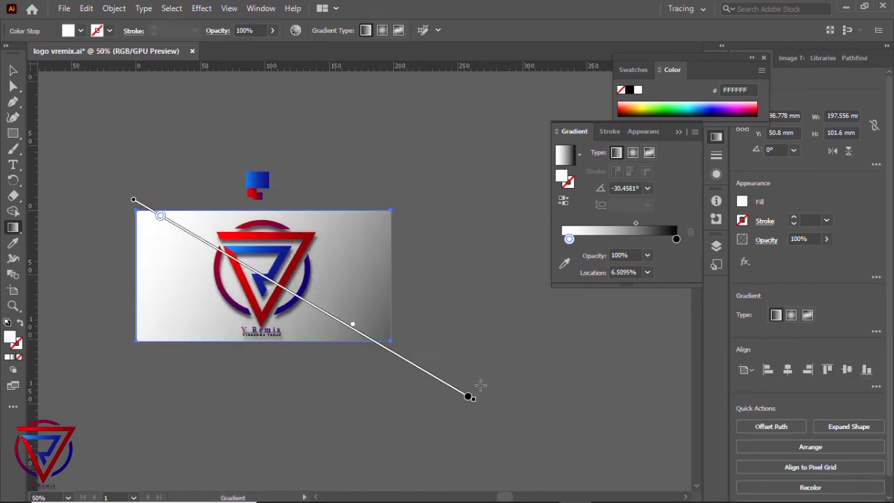
pyautogui.moveTo(470, 396); pyautogui.dragTo(411, 362)
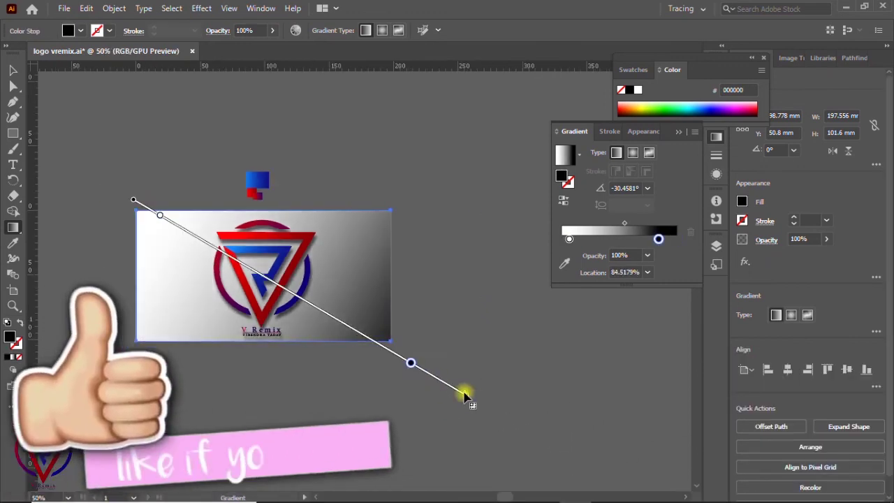
pyautogui.moveTo(464, 396); pyautogui.dragTo(405, 354)
pyautogui.moveTo(354, 329); pyautogui.dragTo(399, 356)
pyautogui.scroll(1, 203, 293)
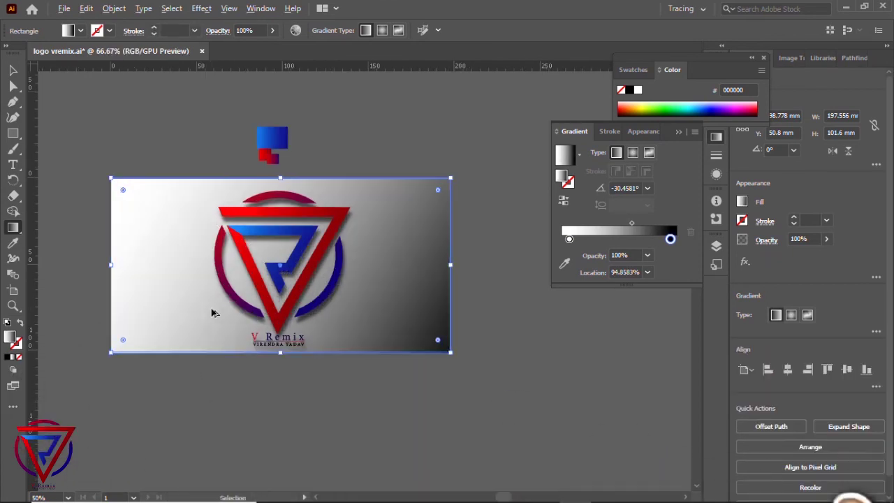
pyautogui.scroll(1, 192, 273)
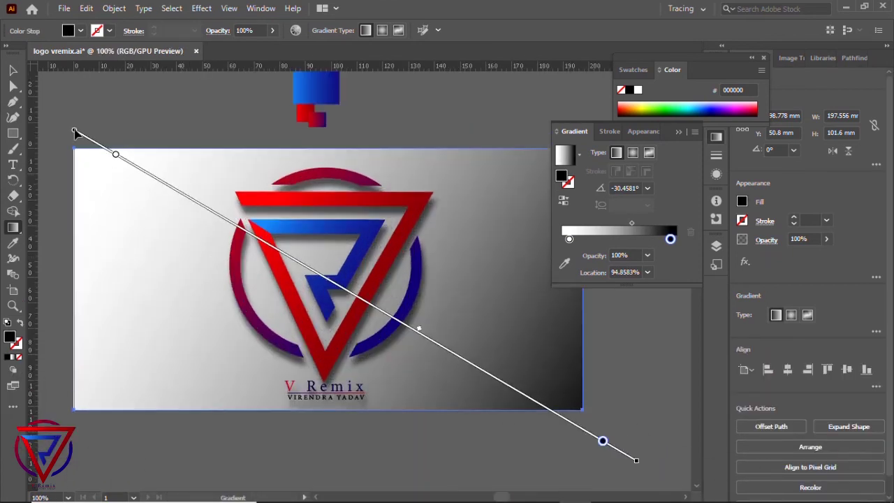
pyautogui.moveTo(74, 131); pyautogui.dragTo(82, 144)
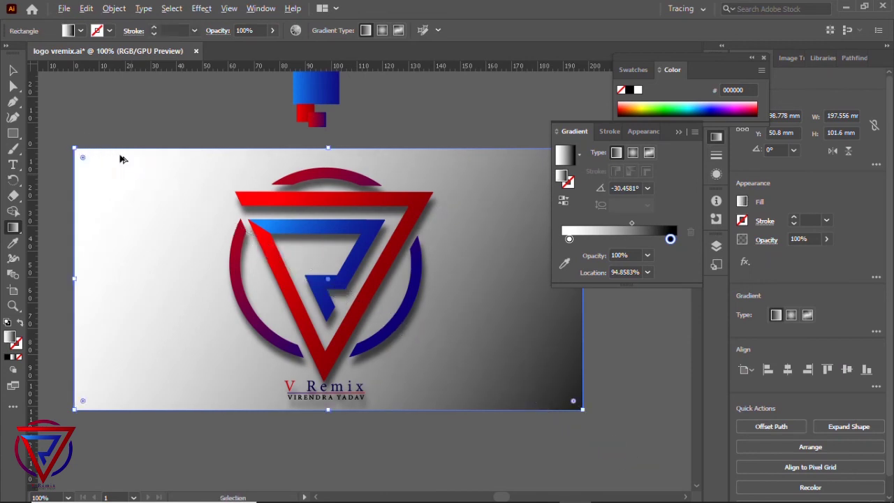
pyautogui.scroll(-1, 121, 160)
# Rotate the background gradient to about -46° and move the white stop further along
pyautogui.press('v')
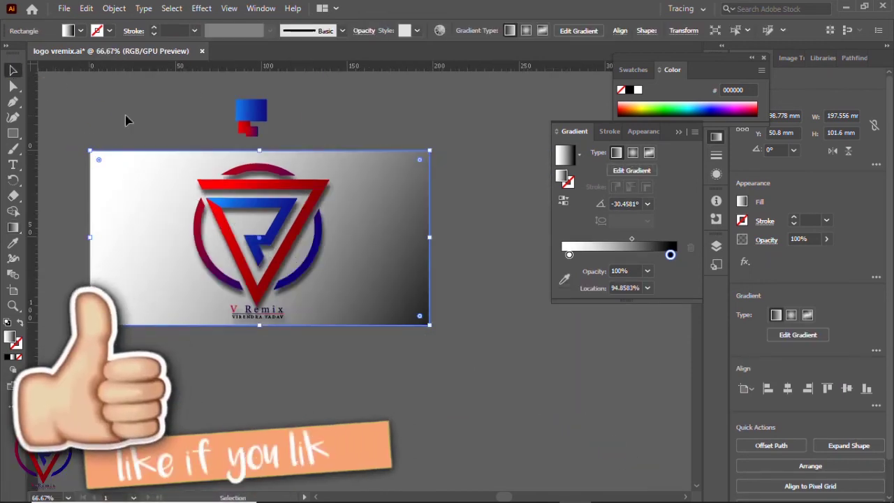
pyautogui.scroll(1, 206, 267)
pyautogui.scroll(1, 206, 268)
pyautogui.scroll(-2, 255, 251)
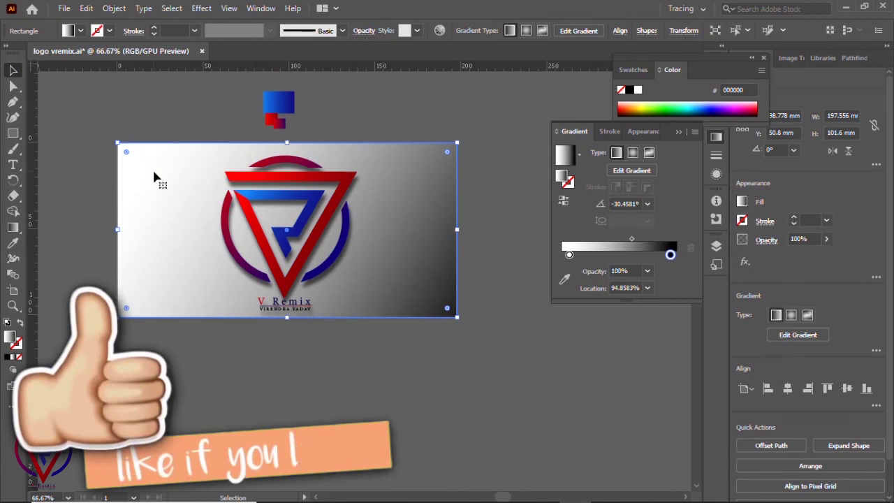
pyautogui.click(12, 227)
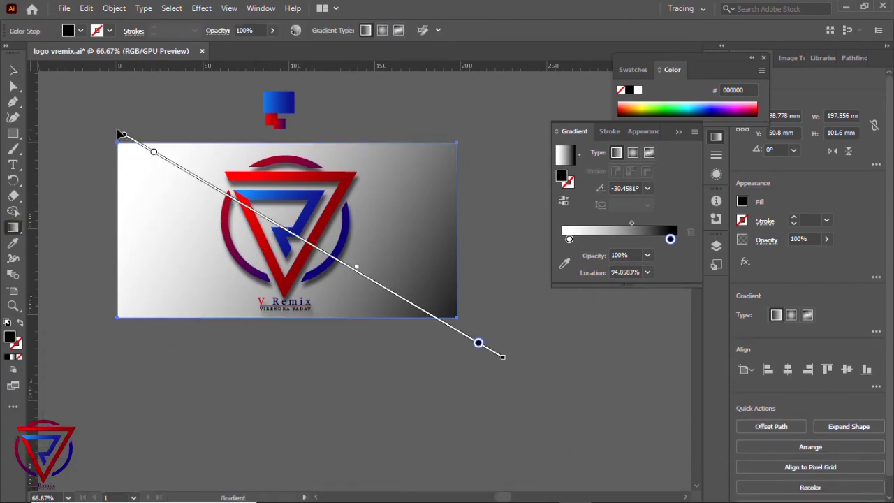
pyautogui.moveTo(507, 360); pyautogui.dragTo(482, 387)
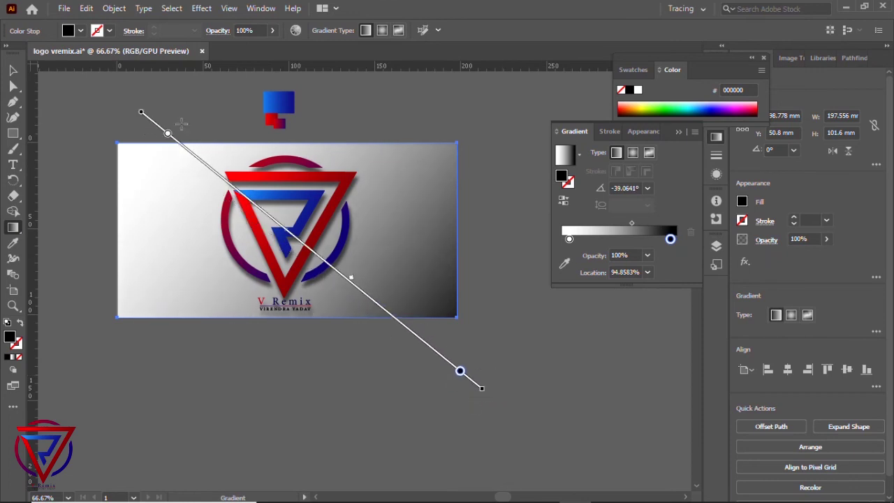
pyautogui.moveTo(136, 97); pyautogui.dragTo(129, 101)
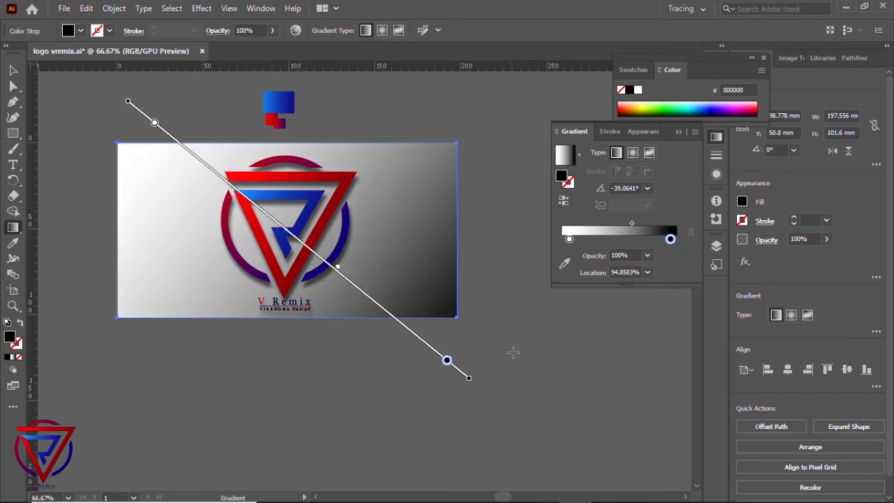
pyautogui.moveTo(470, 388); pyautogui.dragTo(454, 377)
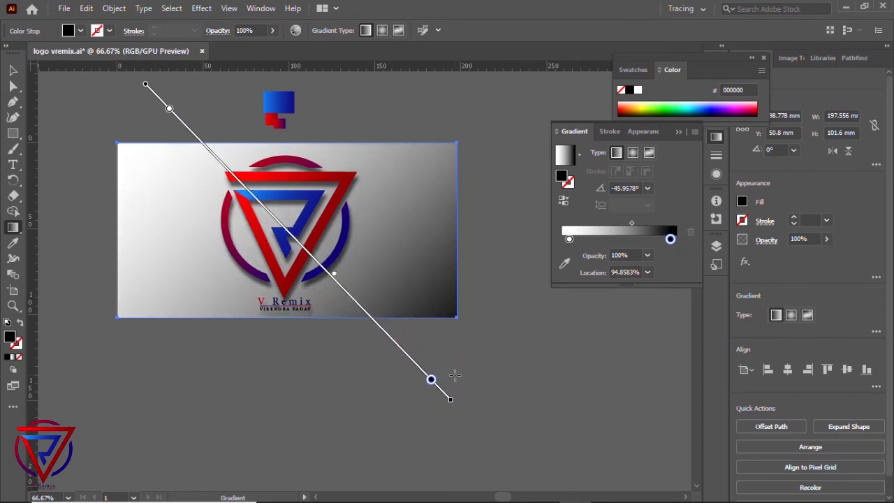
pyautogui.moveTo(169, 110); pyautogui.dragTo(278, 222)
# Deselect the background, zoom in on the logo and close the Gradient panel
pyautogui.press('v')
pyautogui.click(136, 104)
pyautogui.hotkey('ctrl', '+')
pyautogui.hotkey('ctrl', '+')
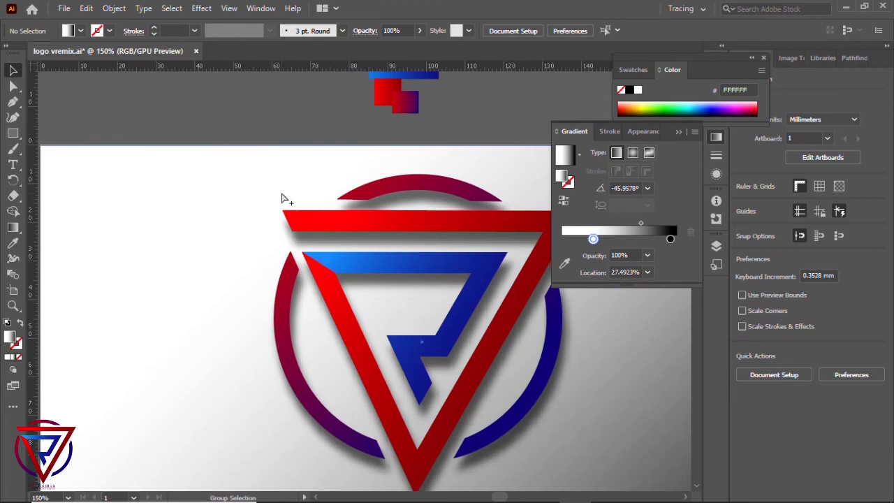
pyautogui.scroll(-3, 285, 196)
pyautogui.scroll(3, 469, 189)
pyautogui.click(678, 131)
pyautogui.scroll(-1, 475, 220)
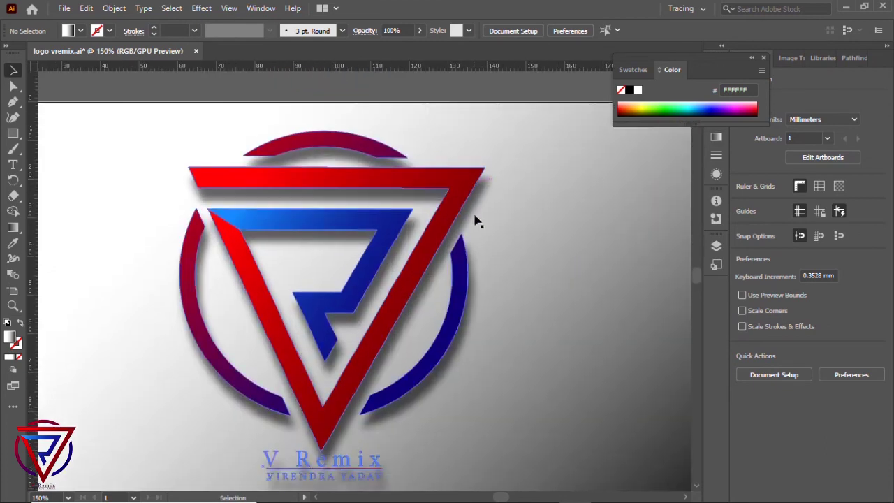